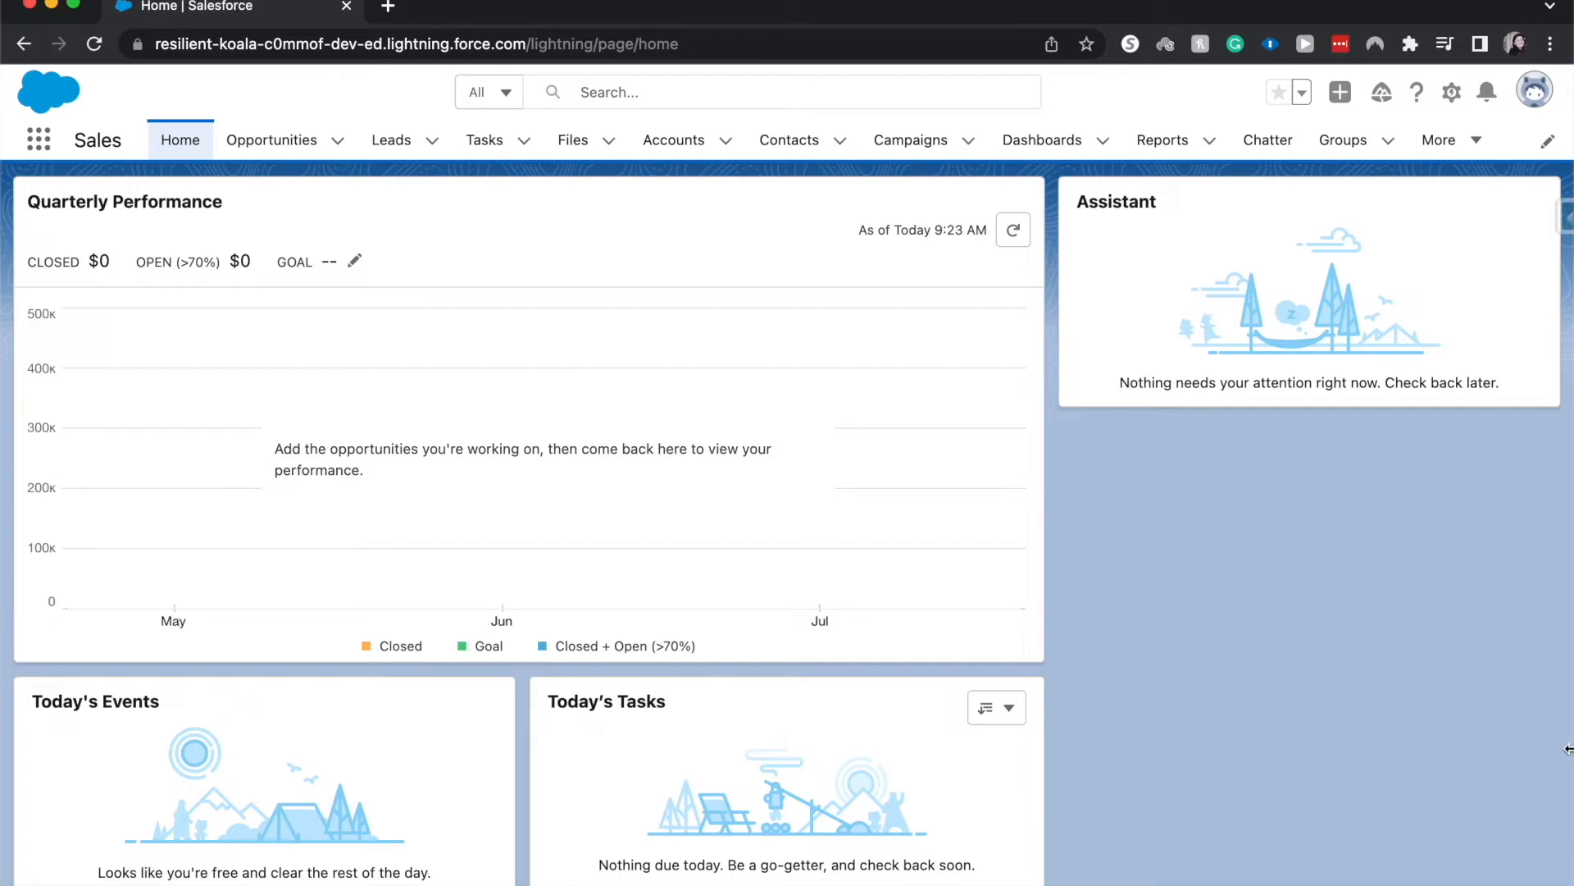
Open Setup, search for "pass" to reach the Password Policies page, and dismiss the walkthrough tips window
left_click(1458, 91)
left_click(1434, 145)
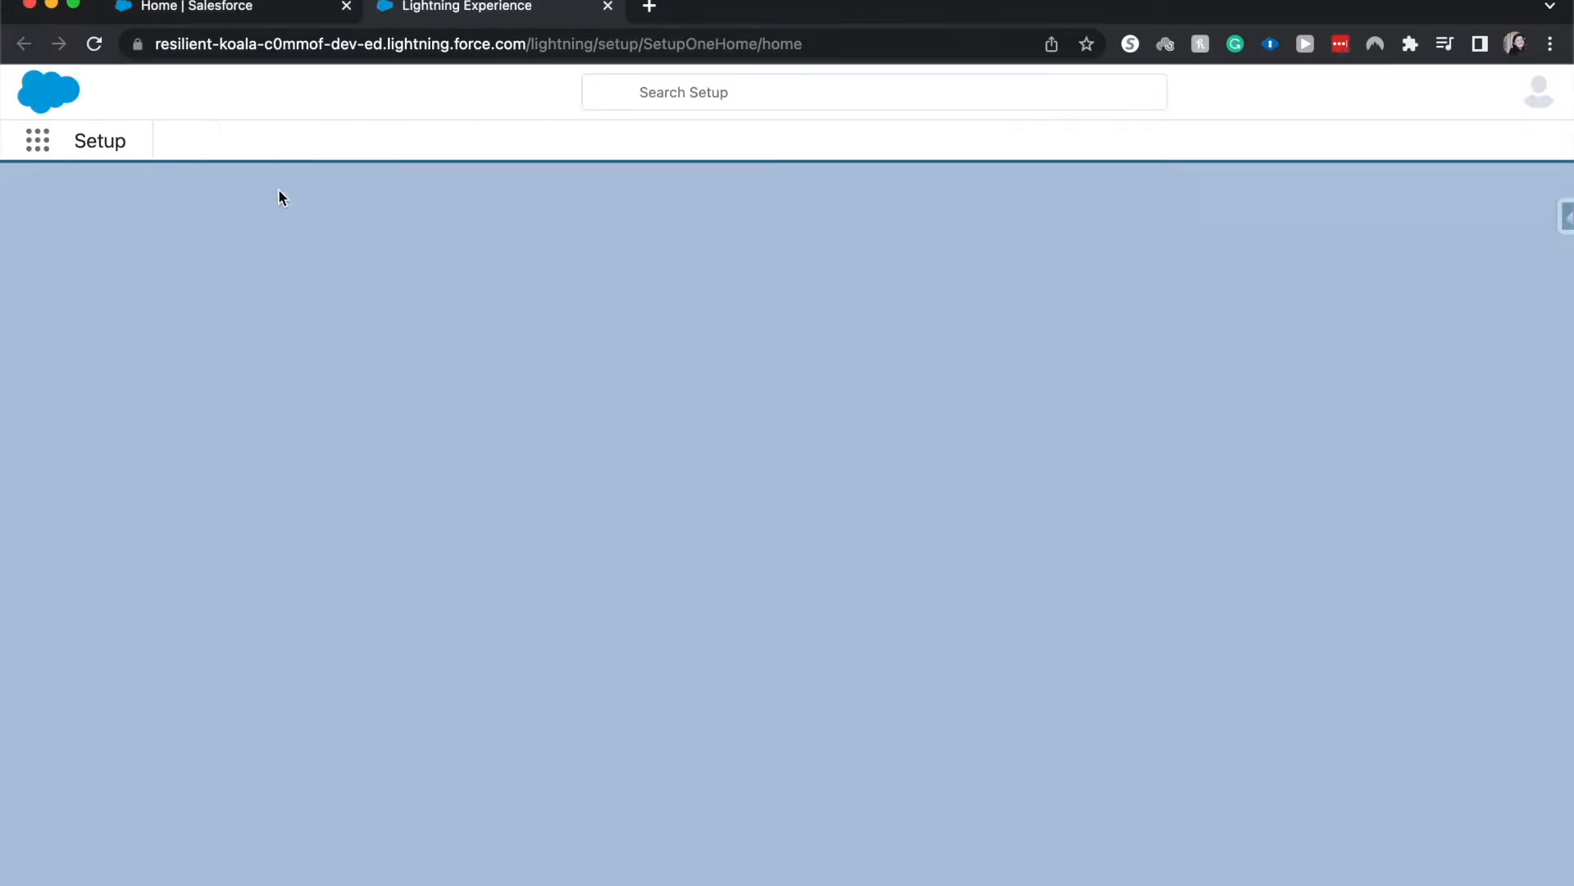
type("pass")
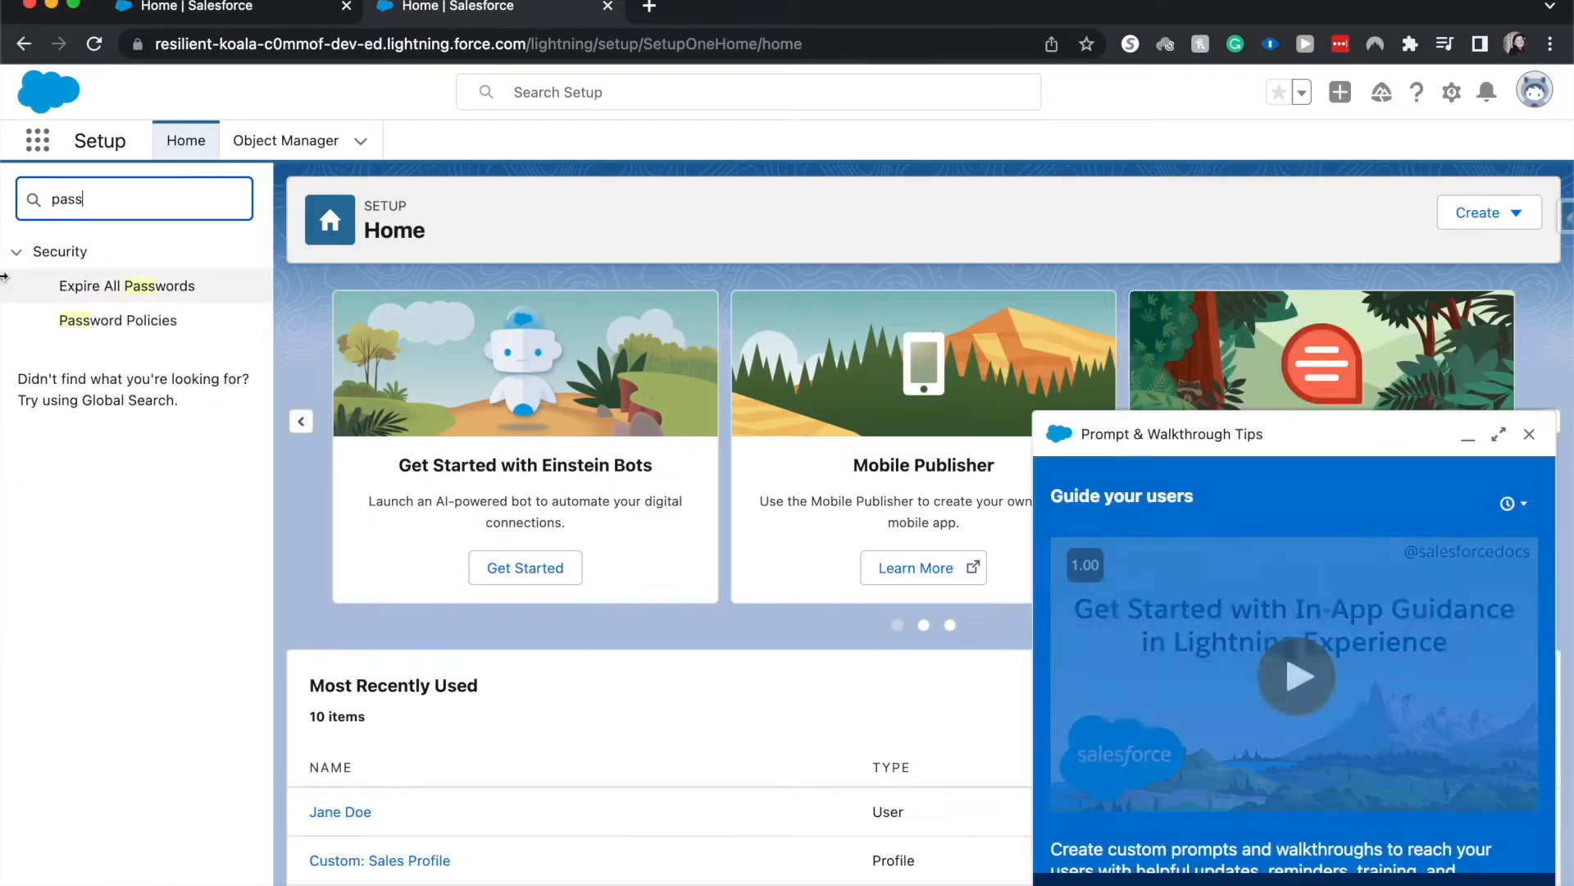
left_click(93, 318)
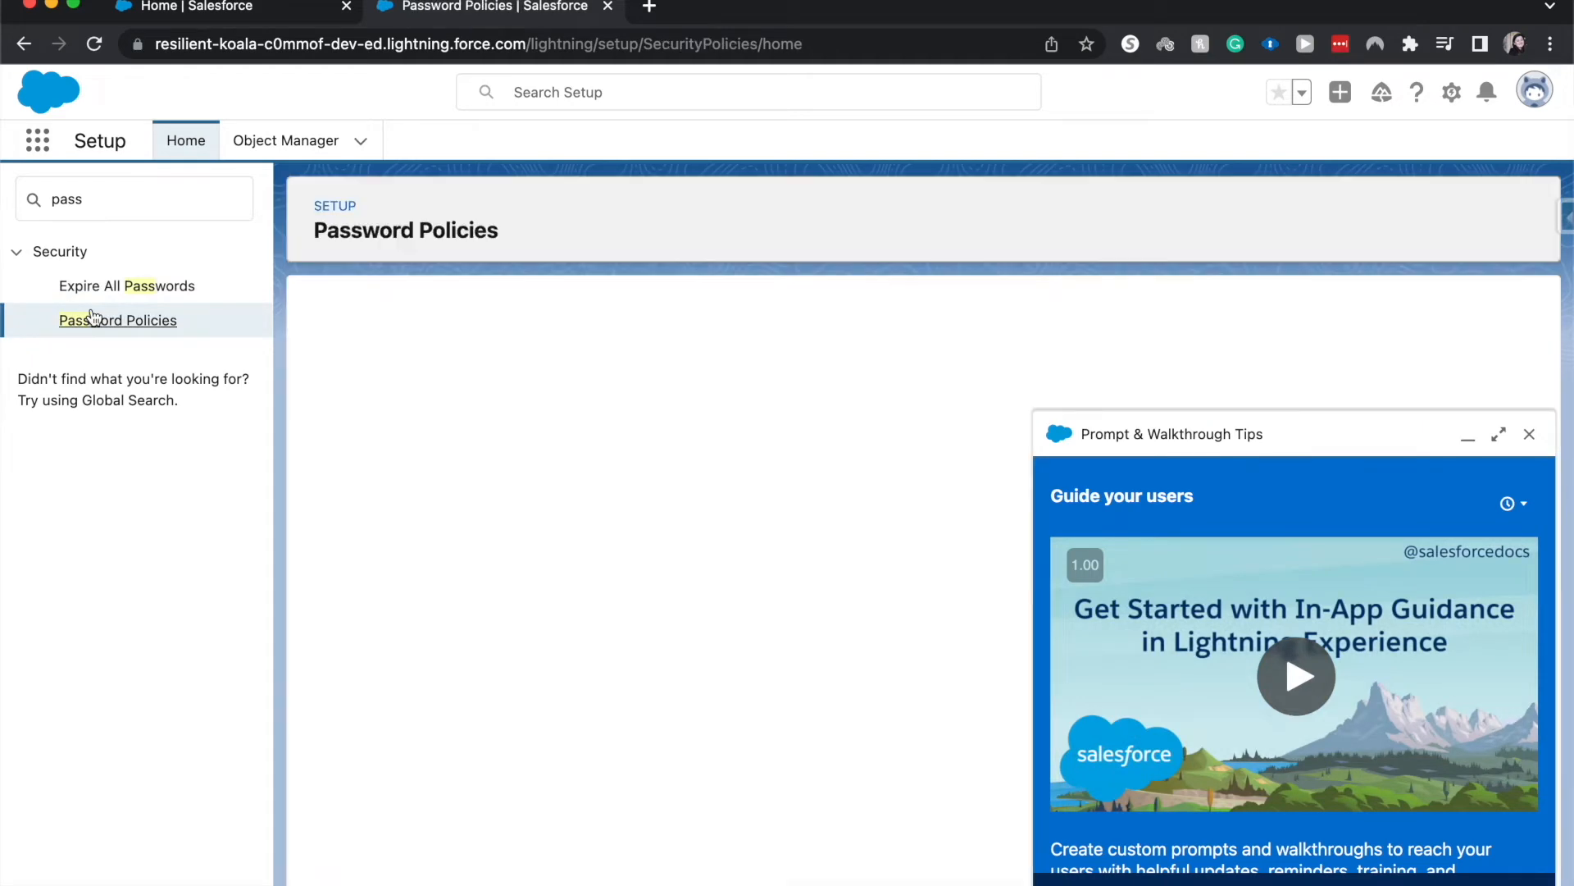
left_click(1529, 433)
scroll(954, 381, "down", 2)
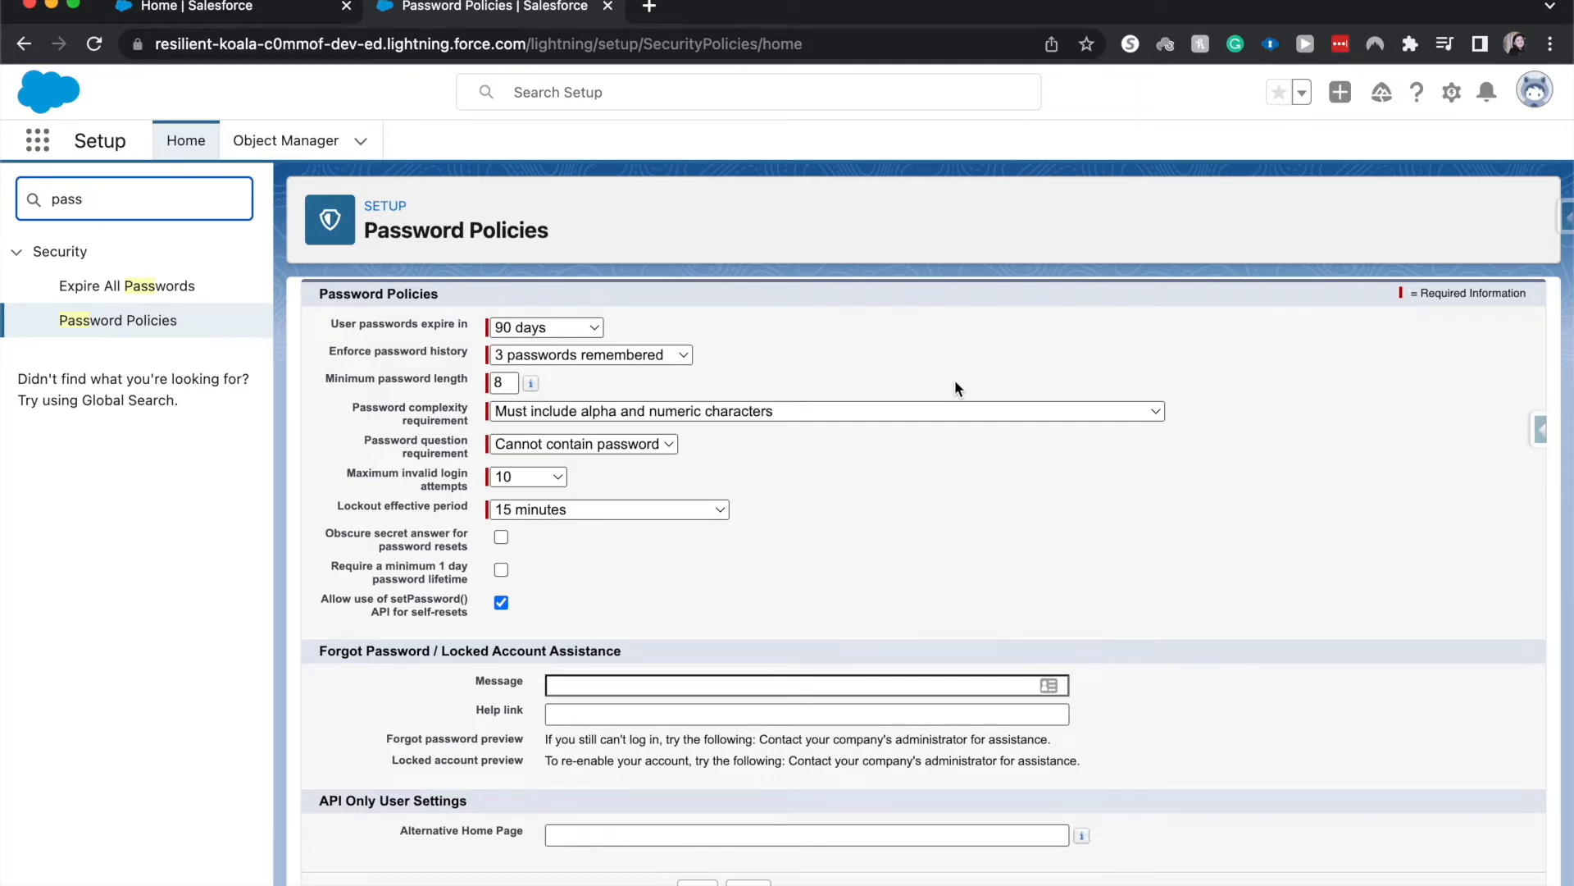
Set user passwords to expire in 180 days and the enforced password history to 7 passwords remembered
double_click(435, 325)
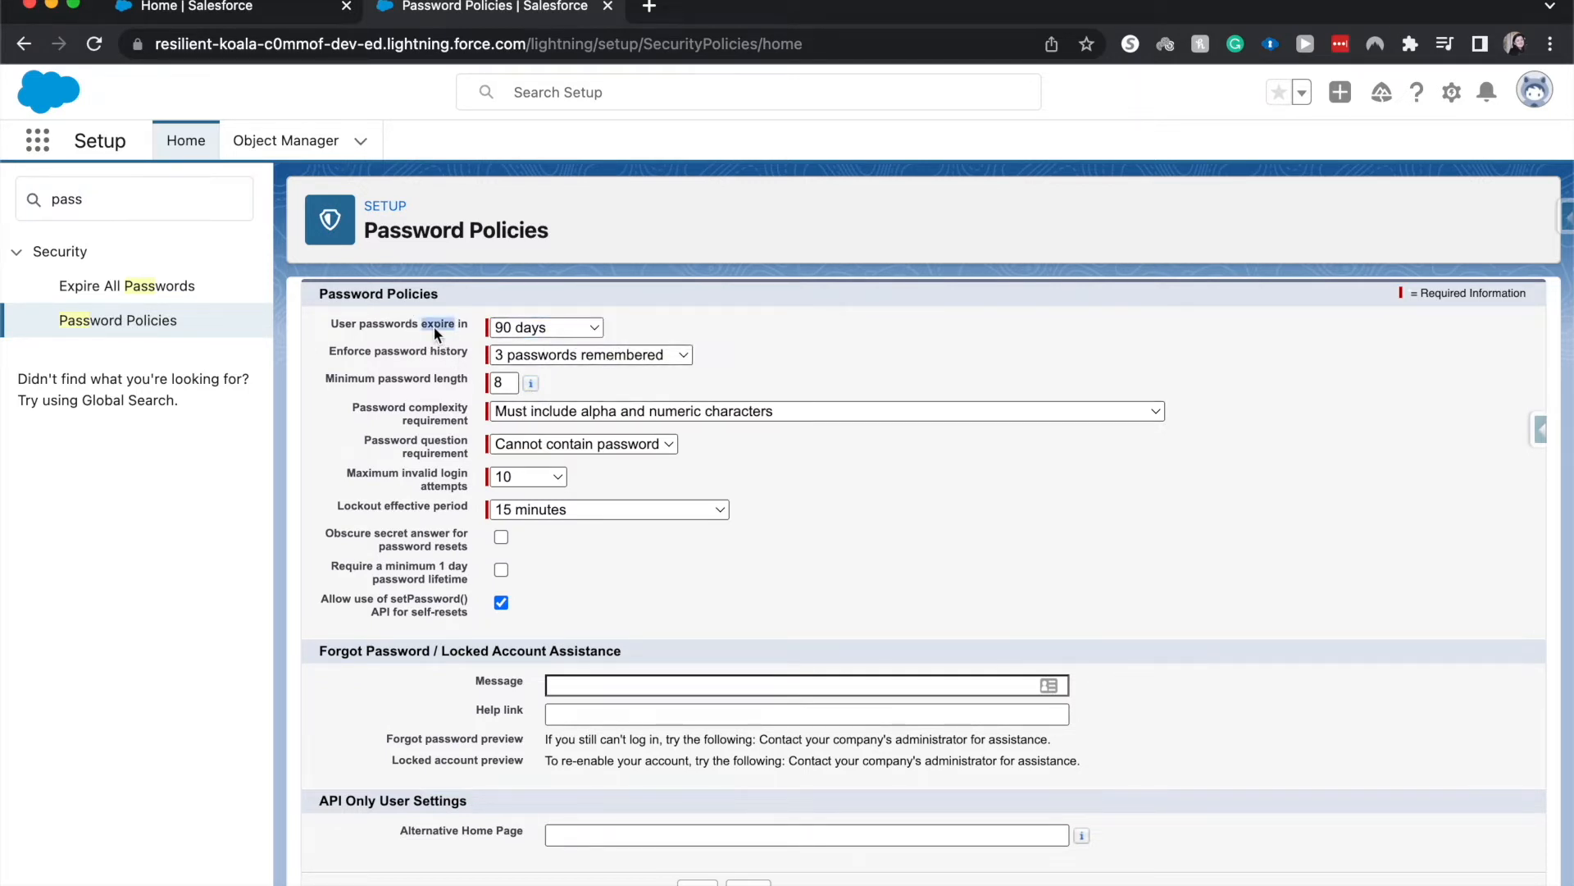
left_click(515, 327)
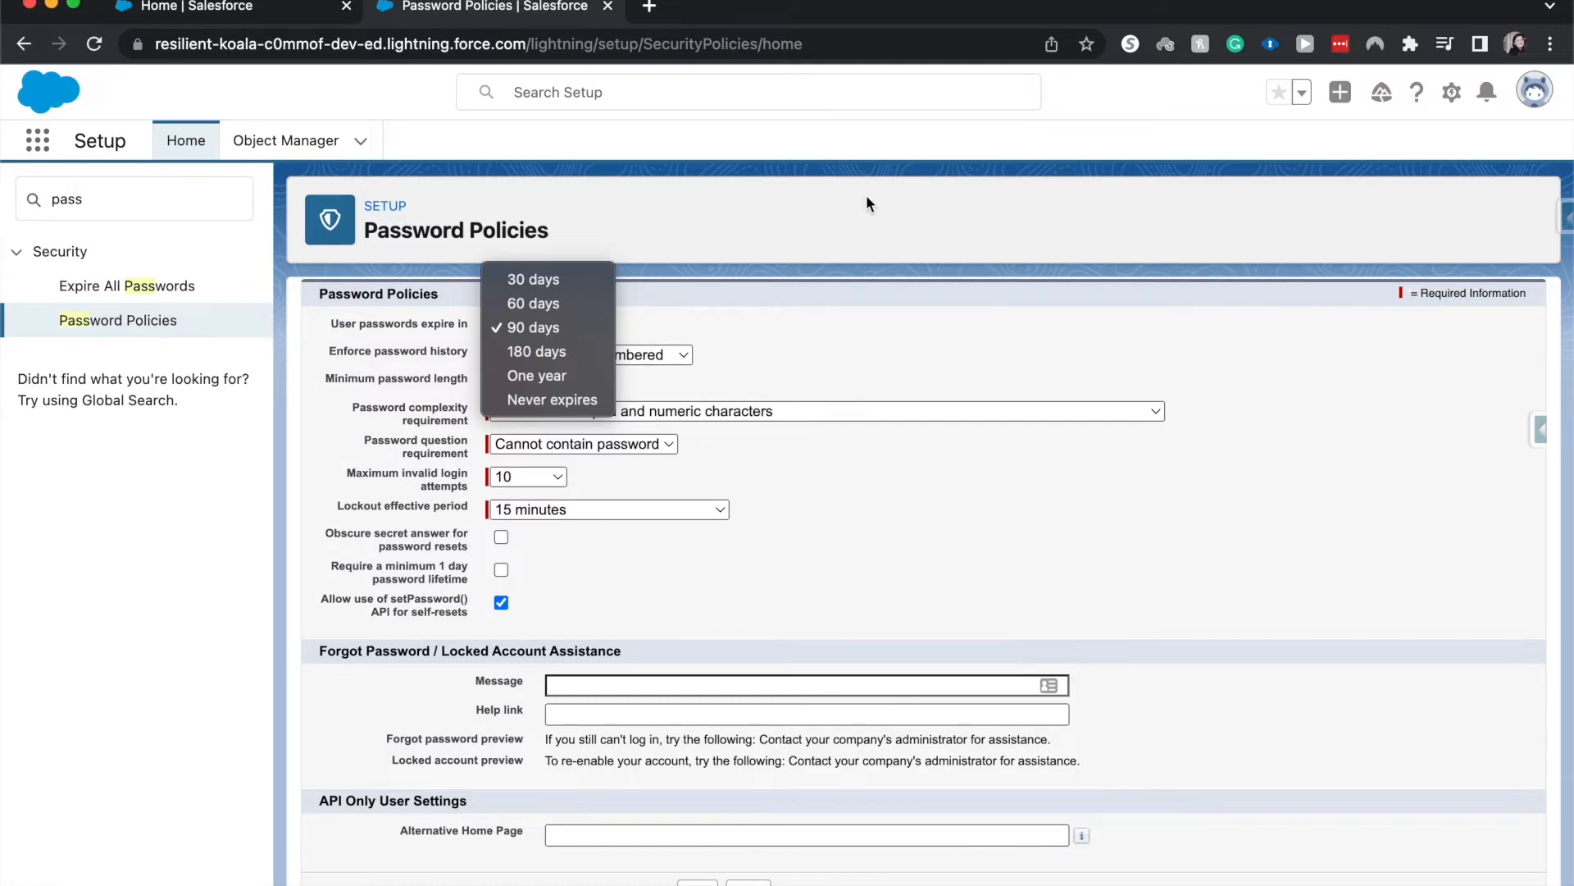
left_click(741, 388)
left_click(583, 327)
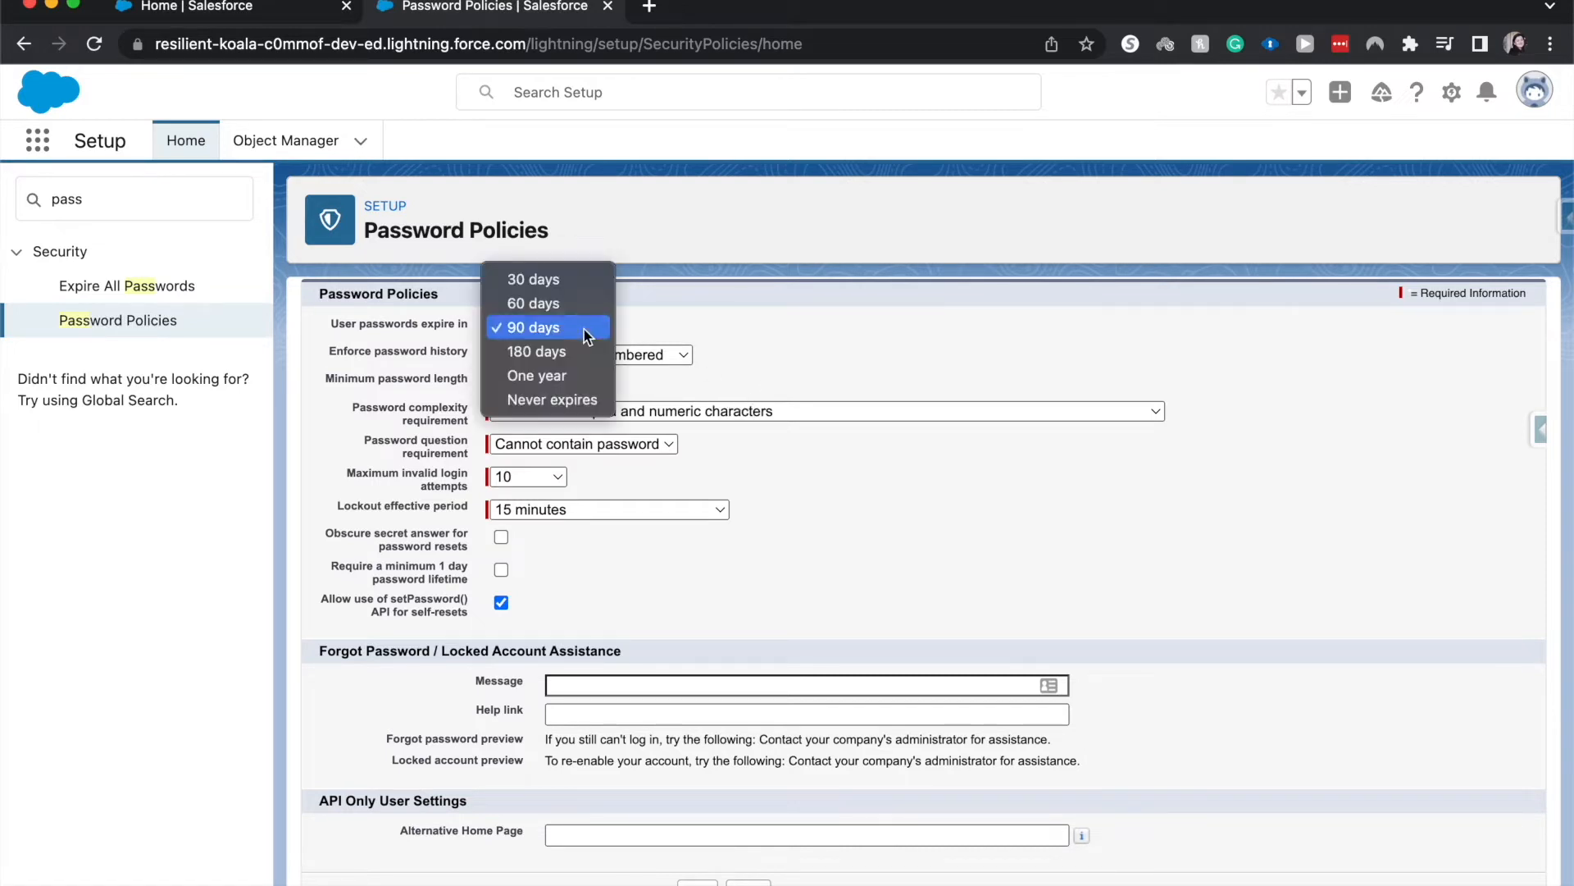
left_click(547, 346)
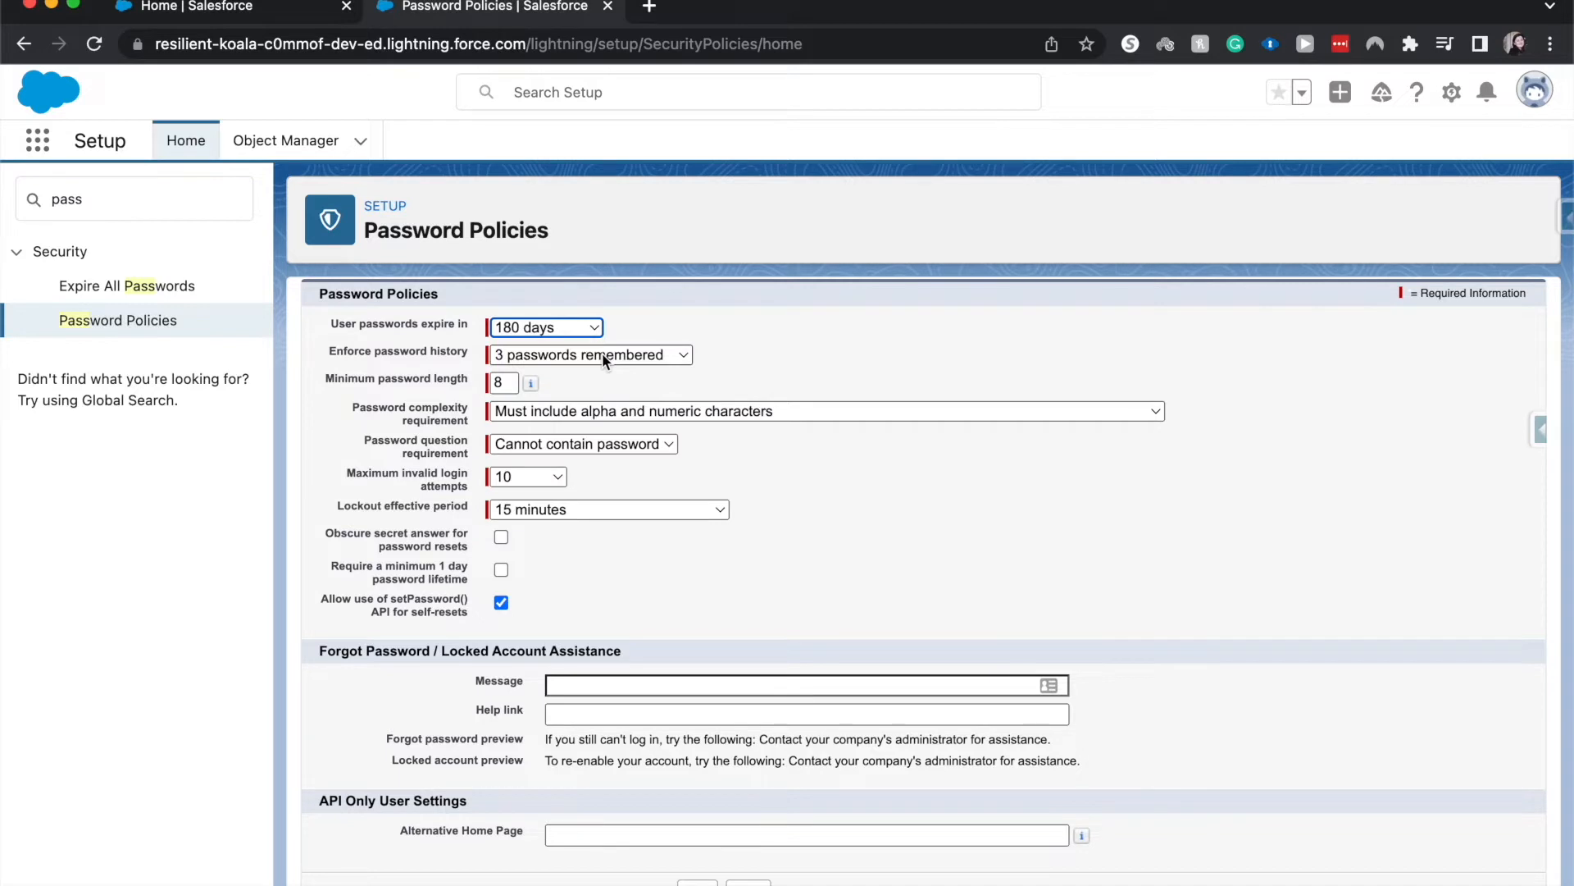
left_click(601, 354)
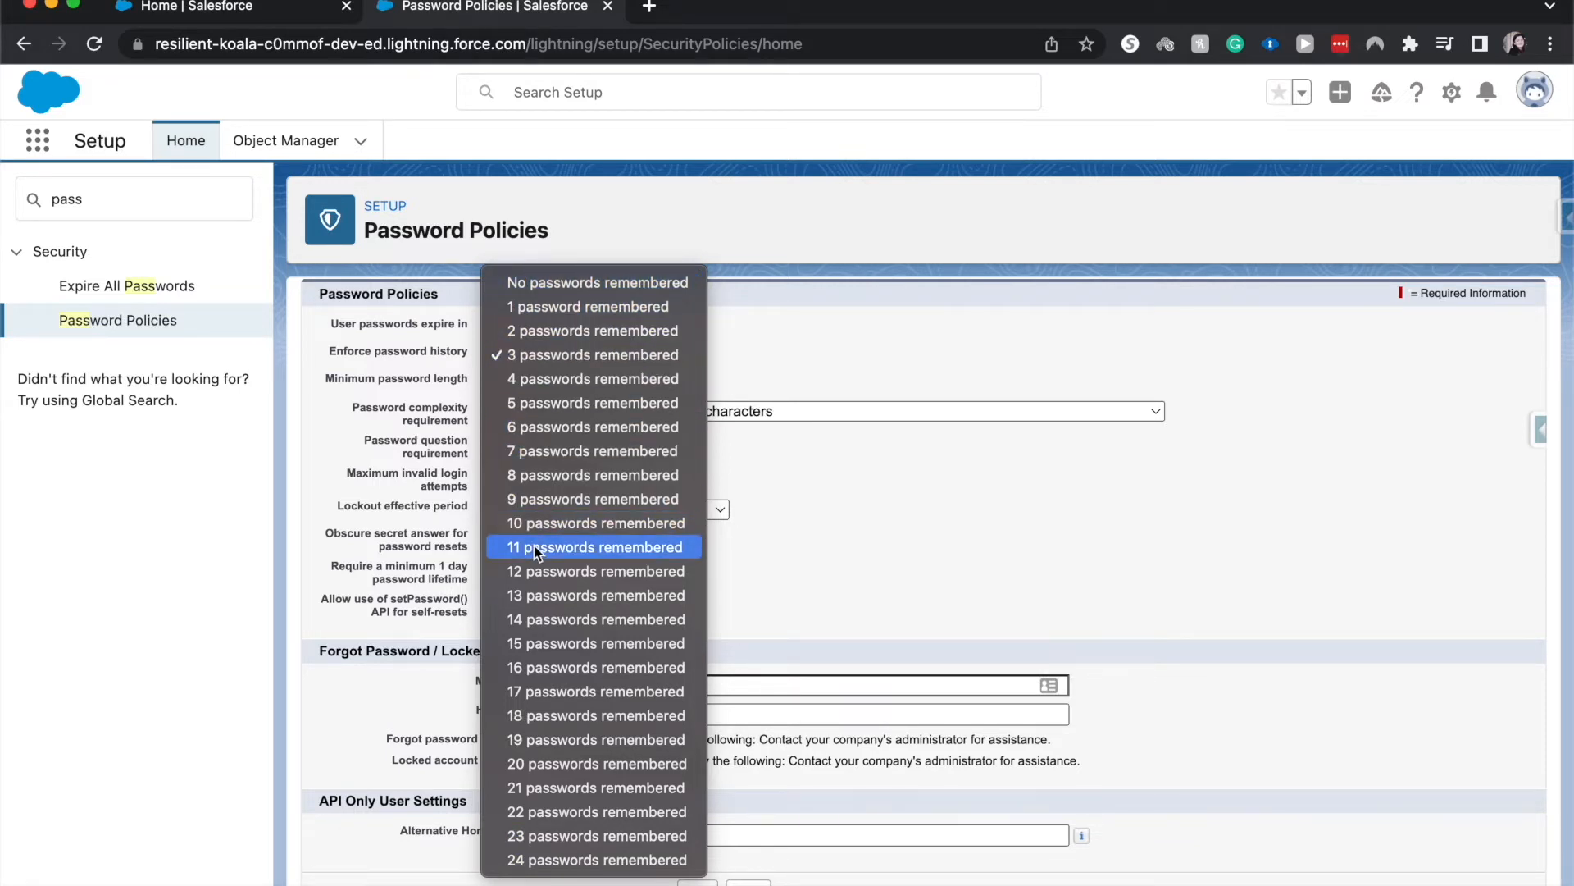
left_click(508, 461)
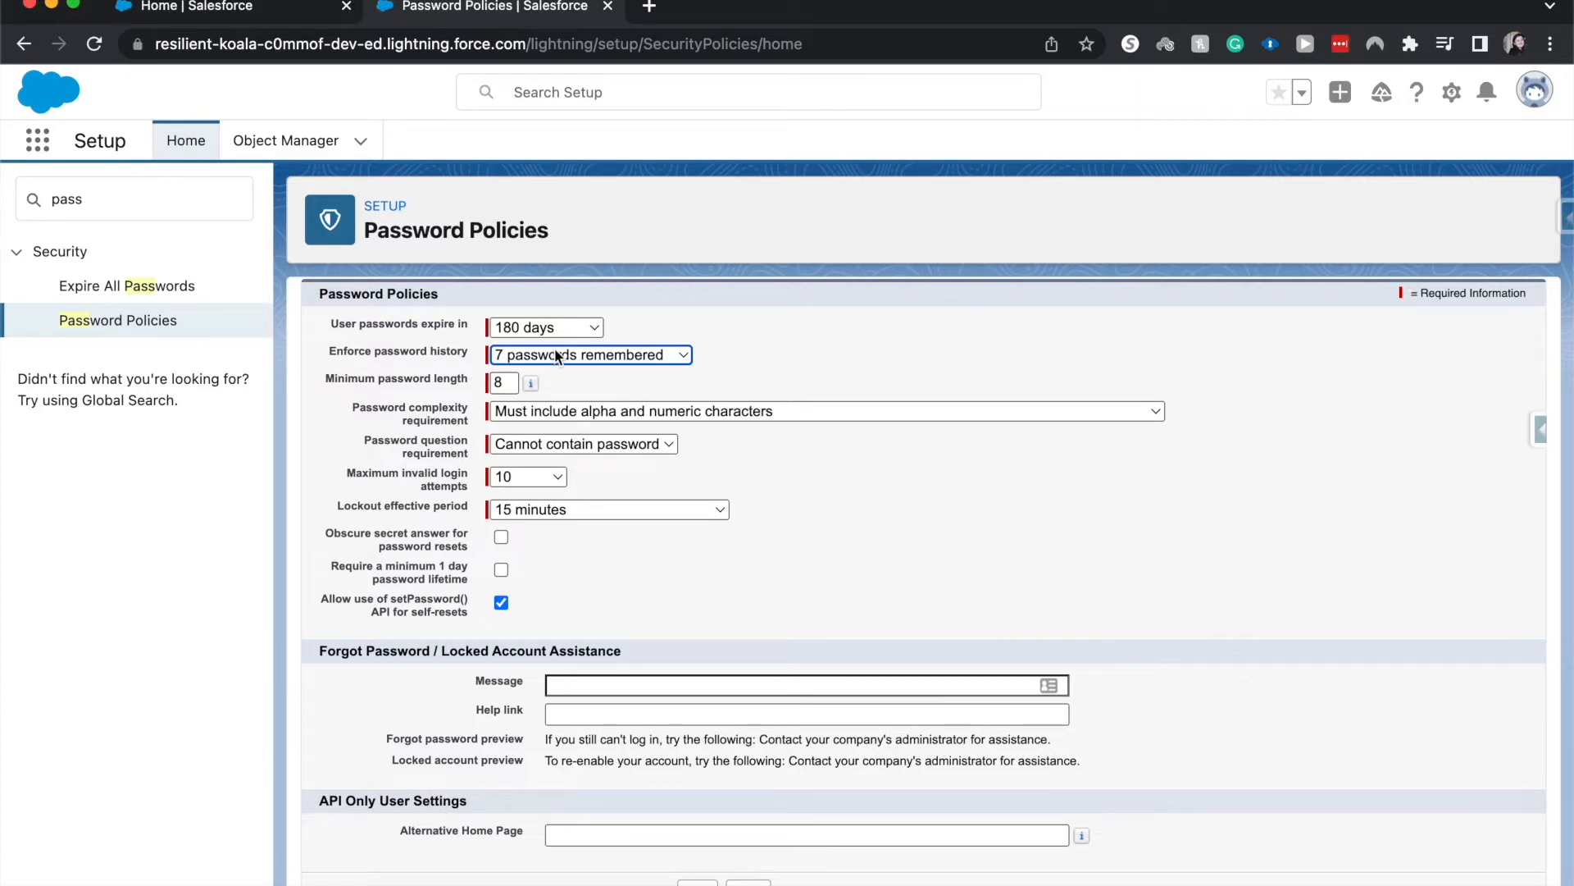
Require passwords with numbers, uppercase and lowercase letters, and special characters, and keep the question requirement at "Cannot contain password"
left_click(507, 411)
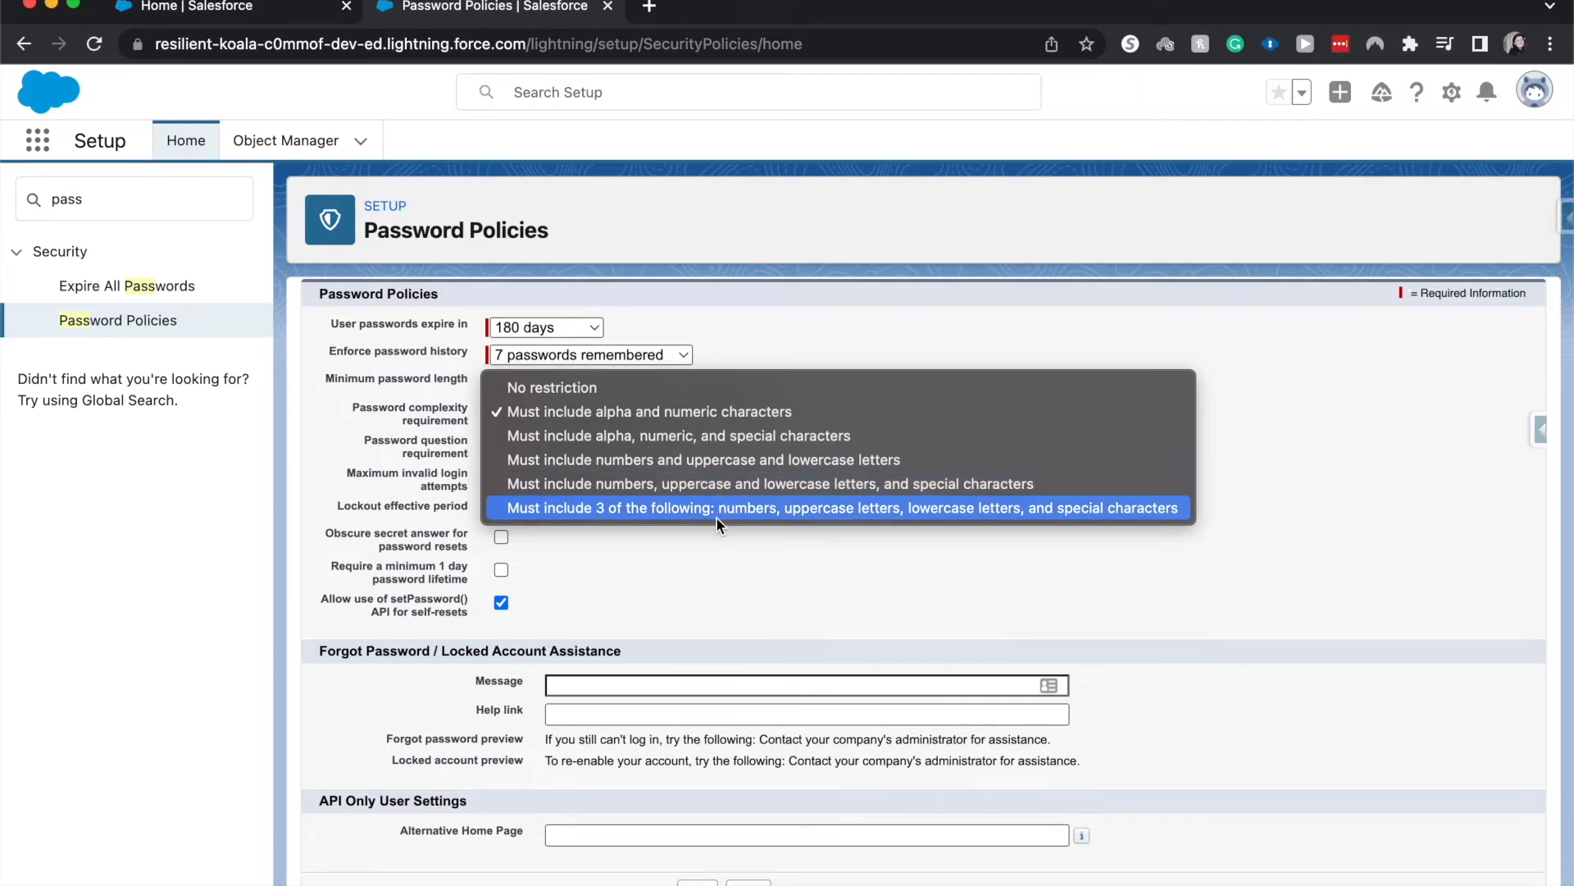
left_click(654, 485)
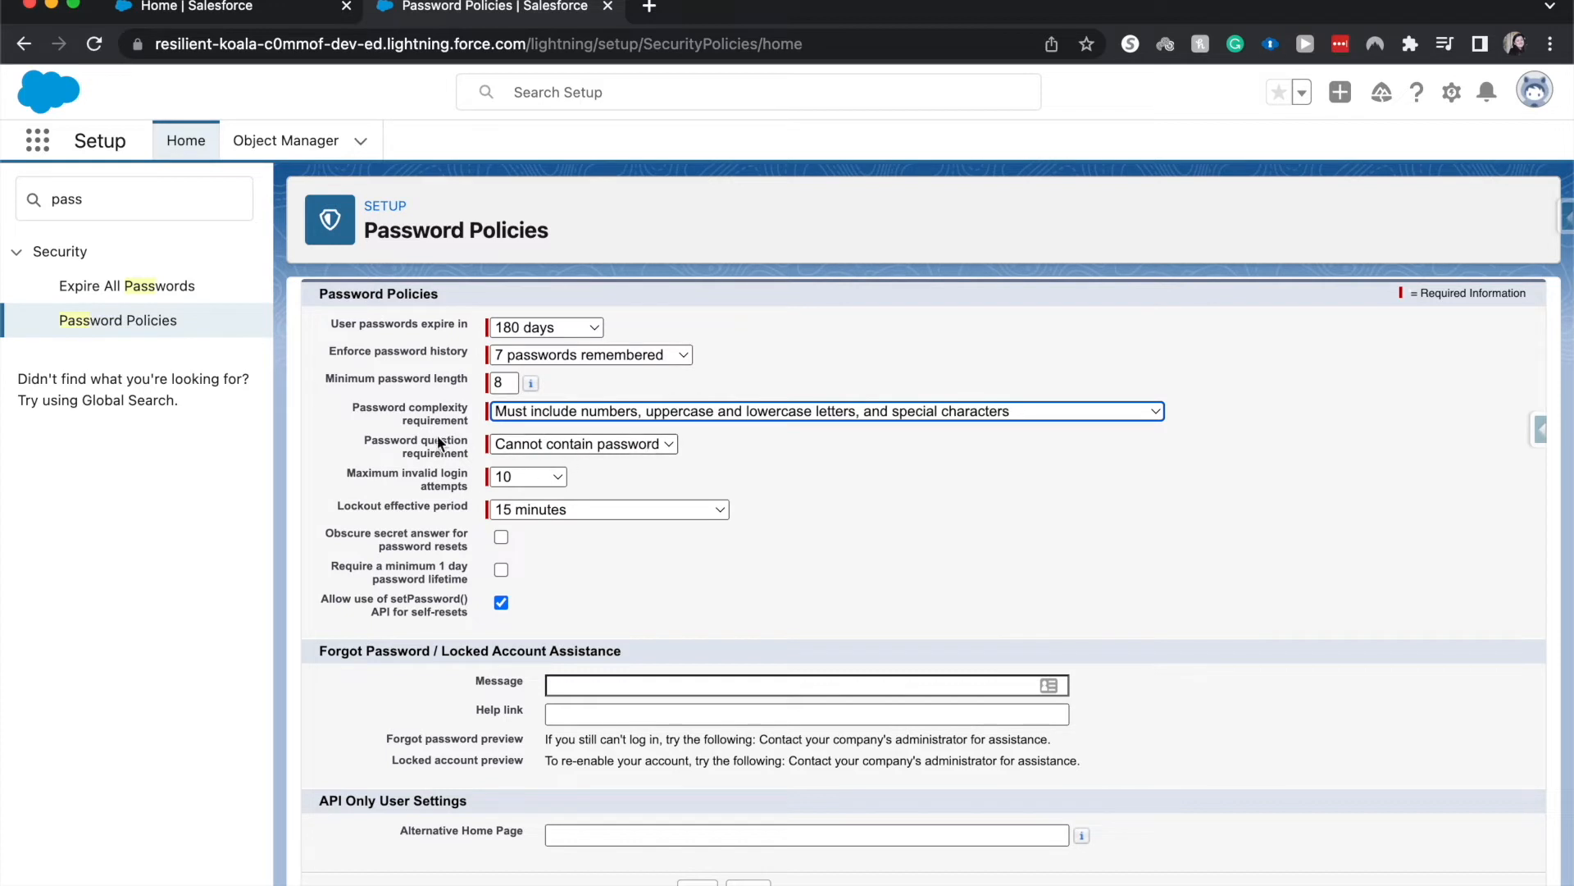
left_click(526, 445)
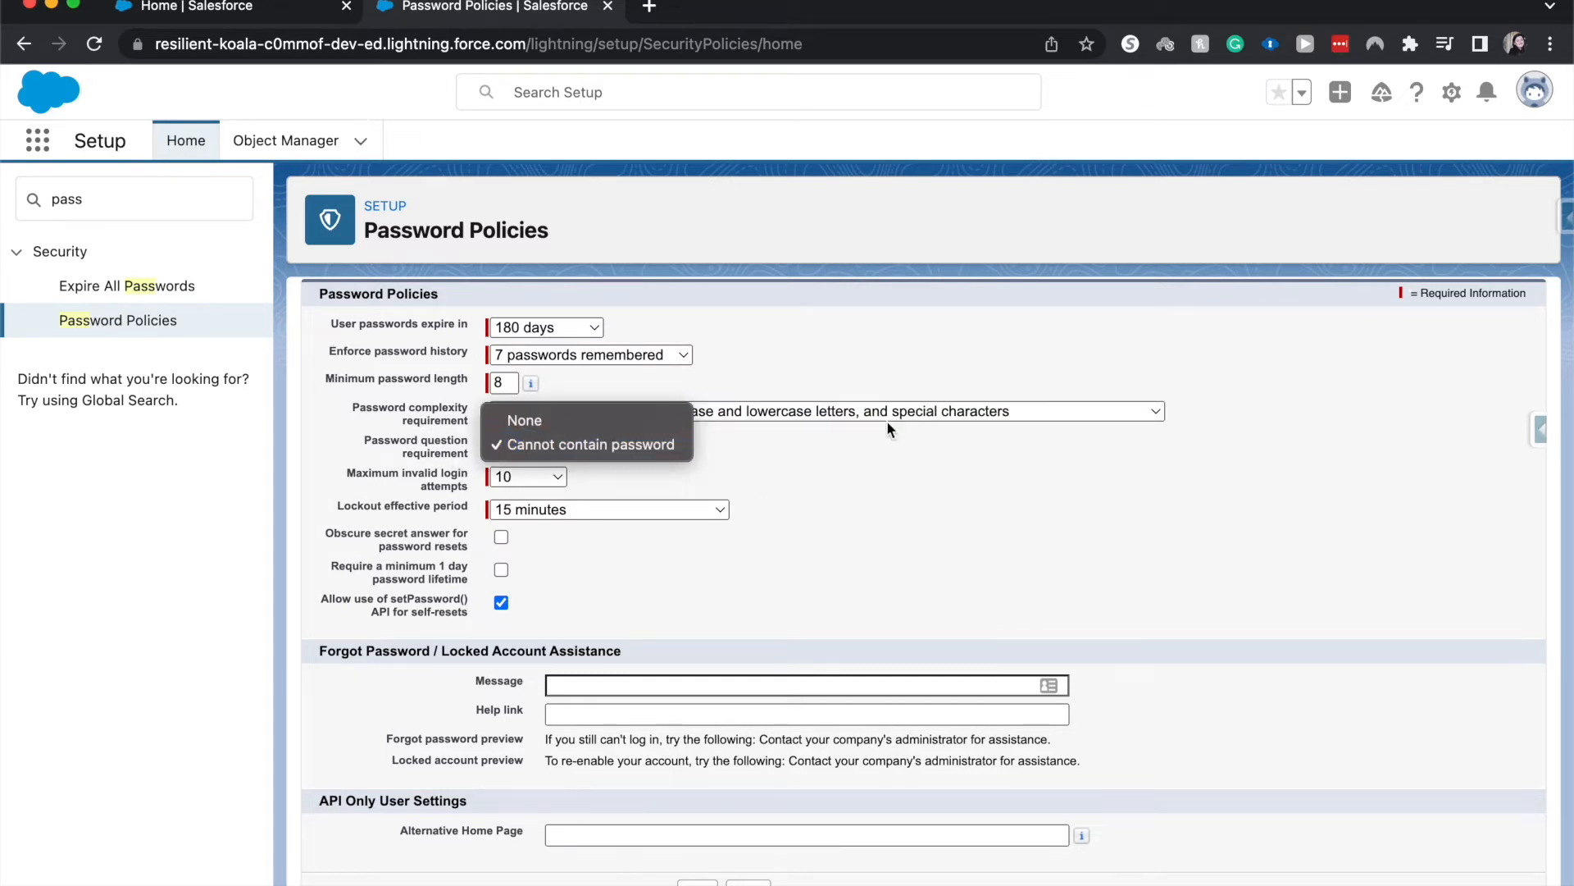
left_click(535, 444)
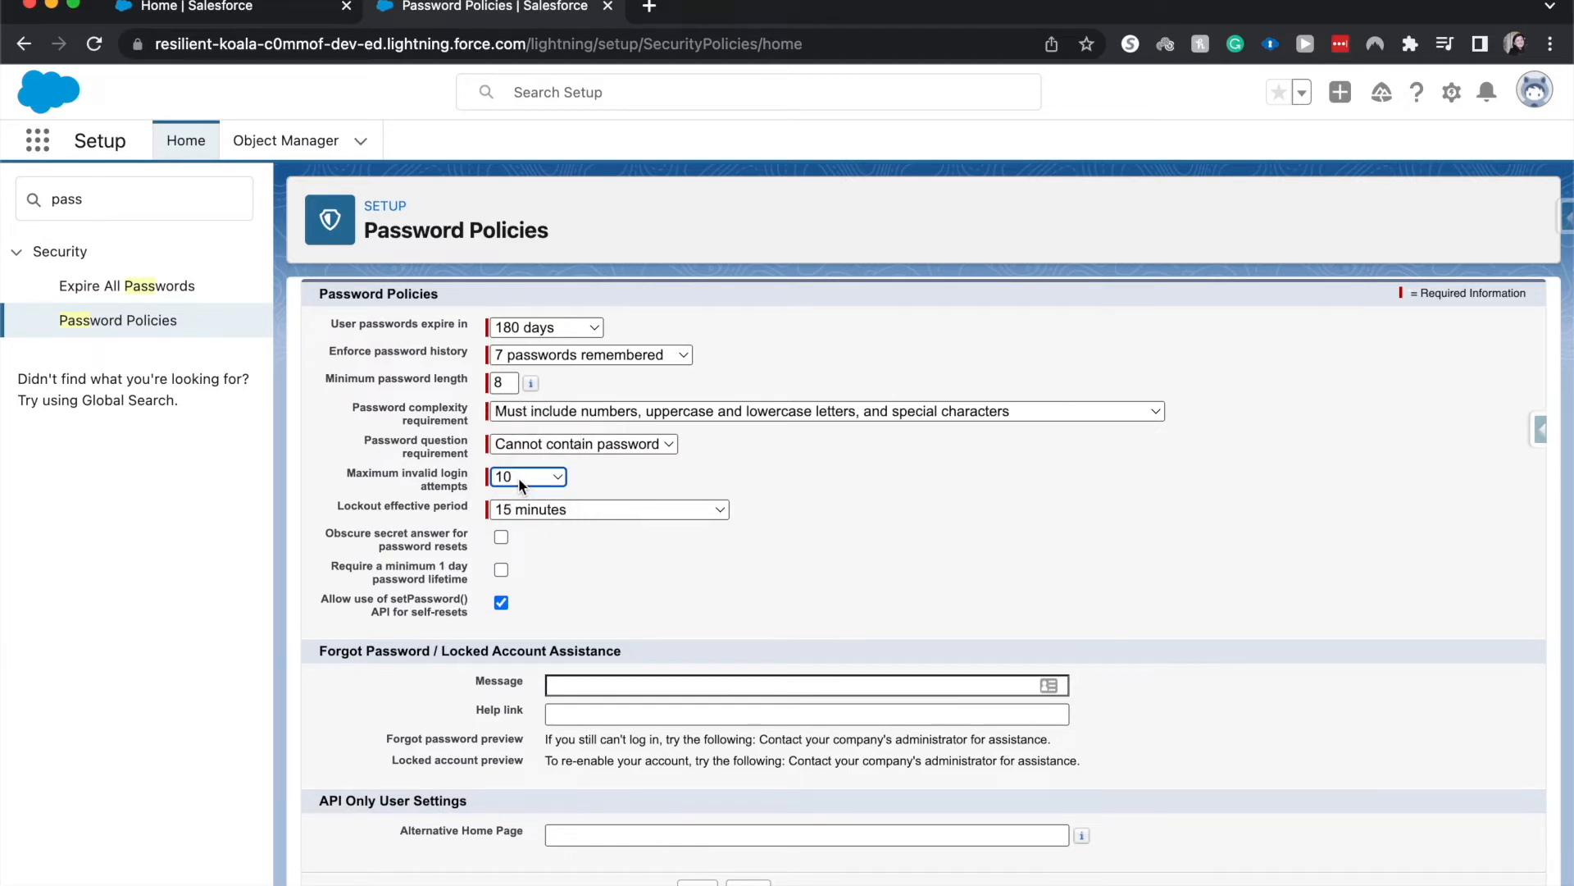
Set the maximum invalid login attempts to 5 and the lockout effective period to "Forever (must be reset by admin)"
left_click(518, 477)
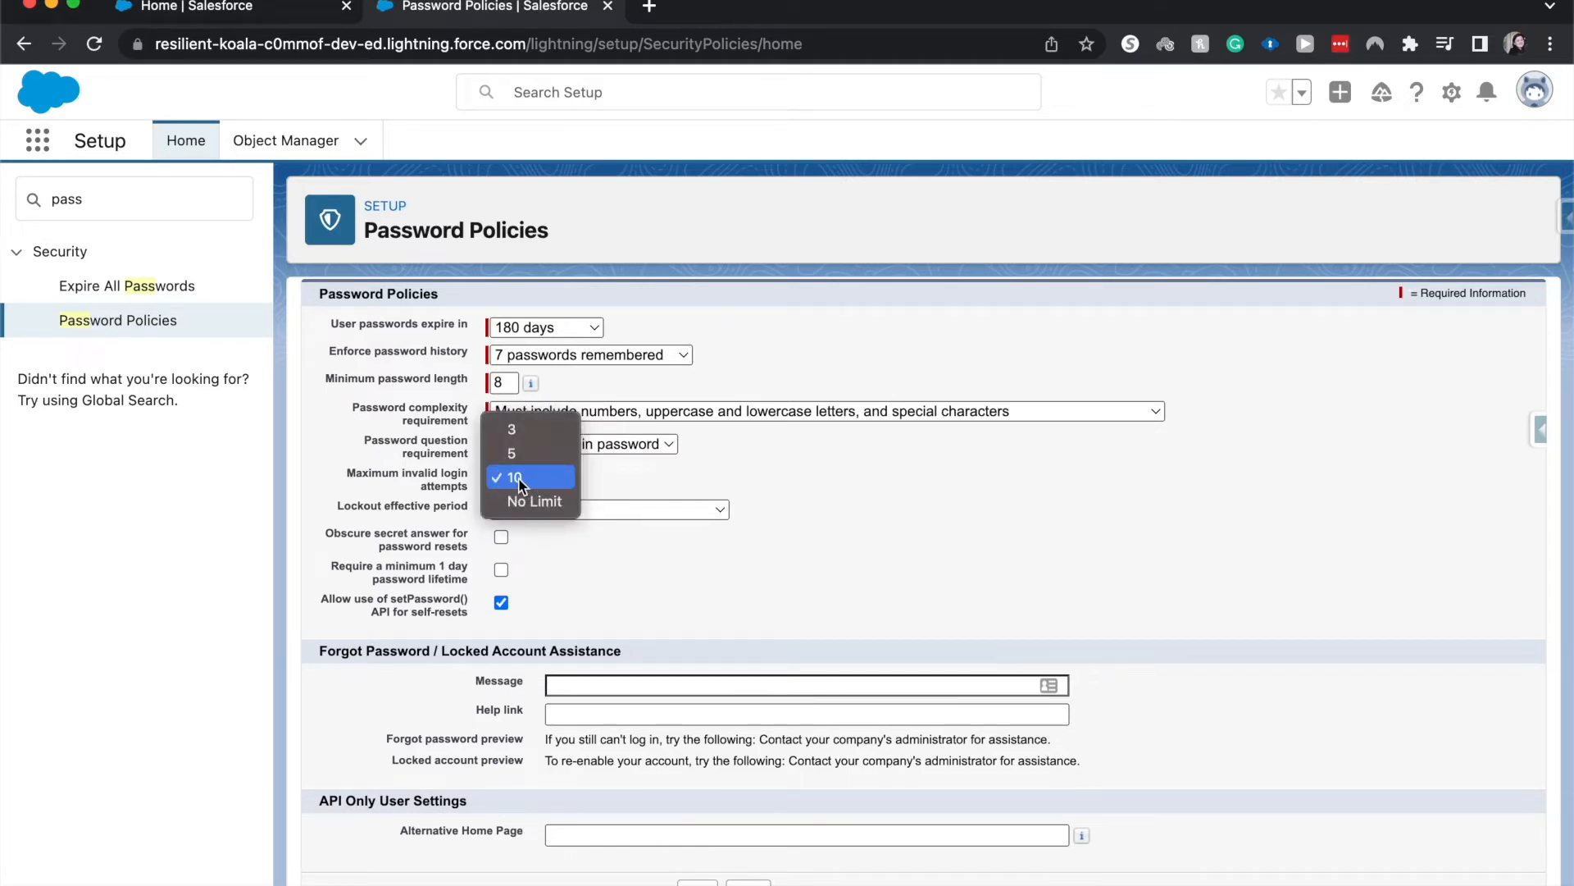
left_click(519, 478)
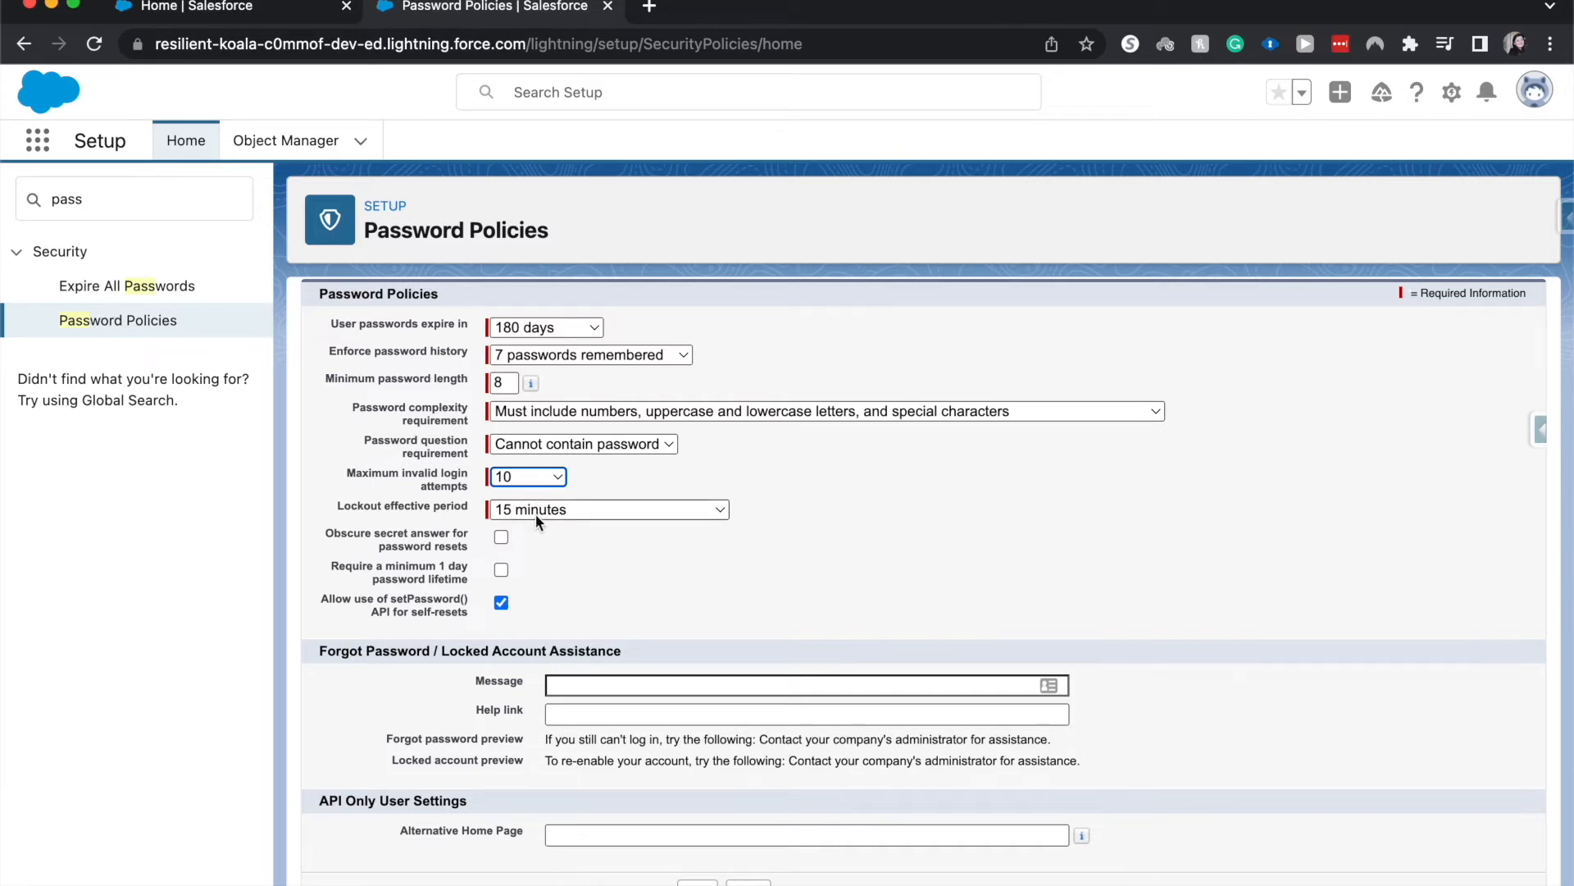
left_click(535, 512)
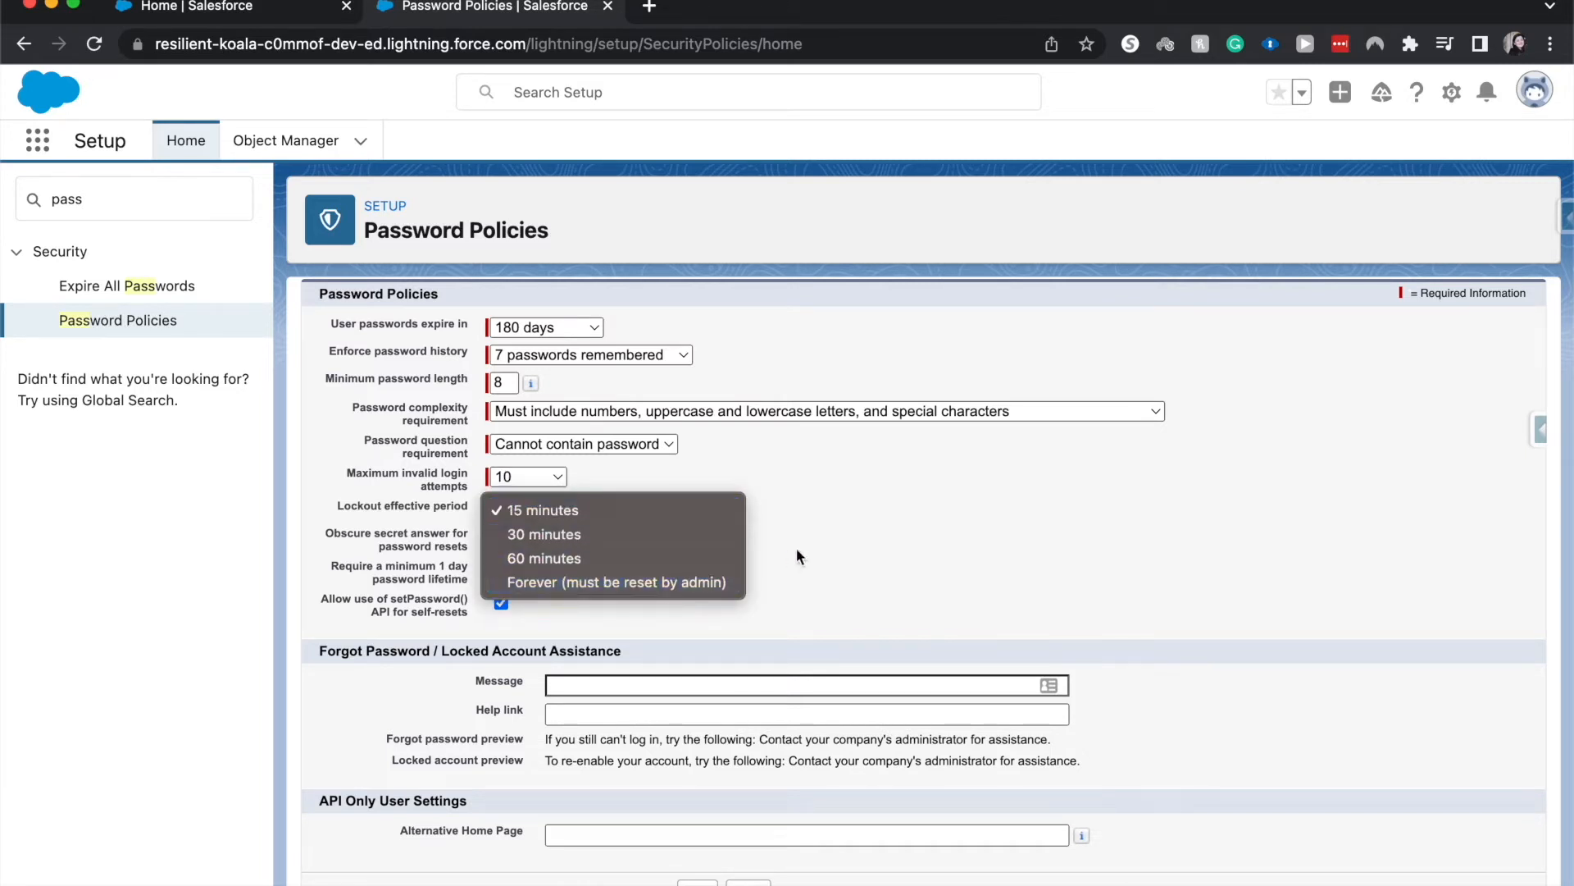
left_click(770, 475)
left_click(550, 474)
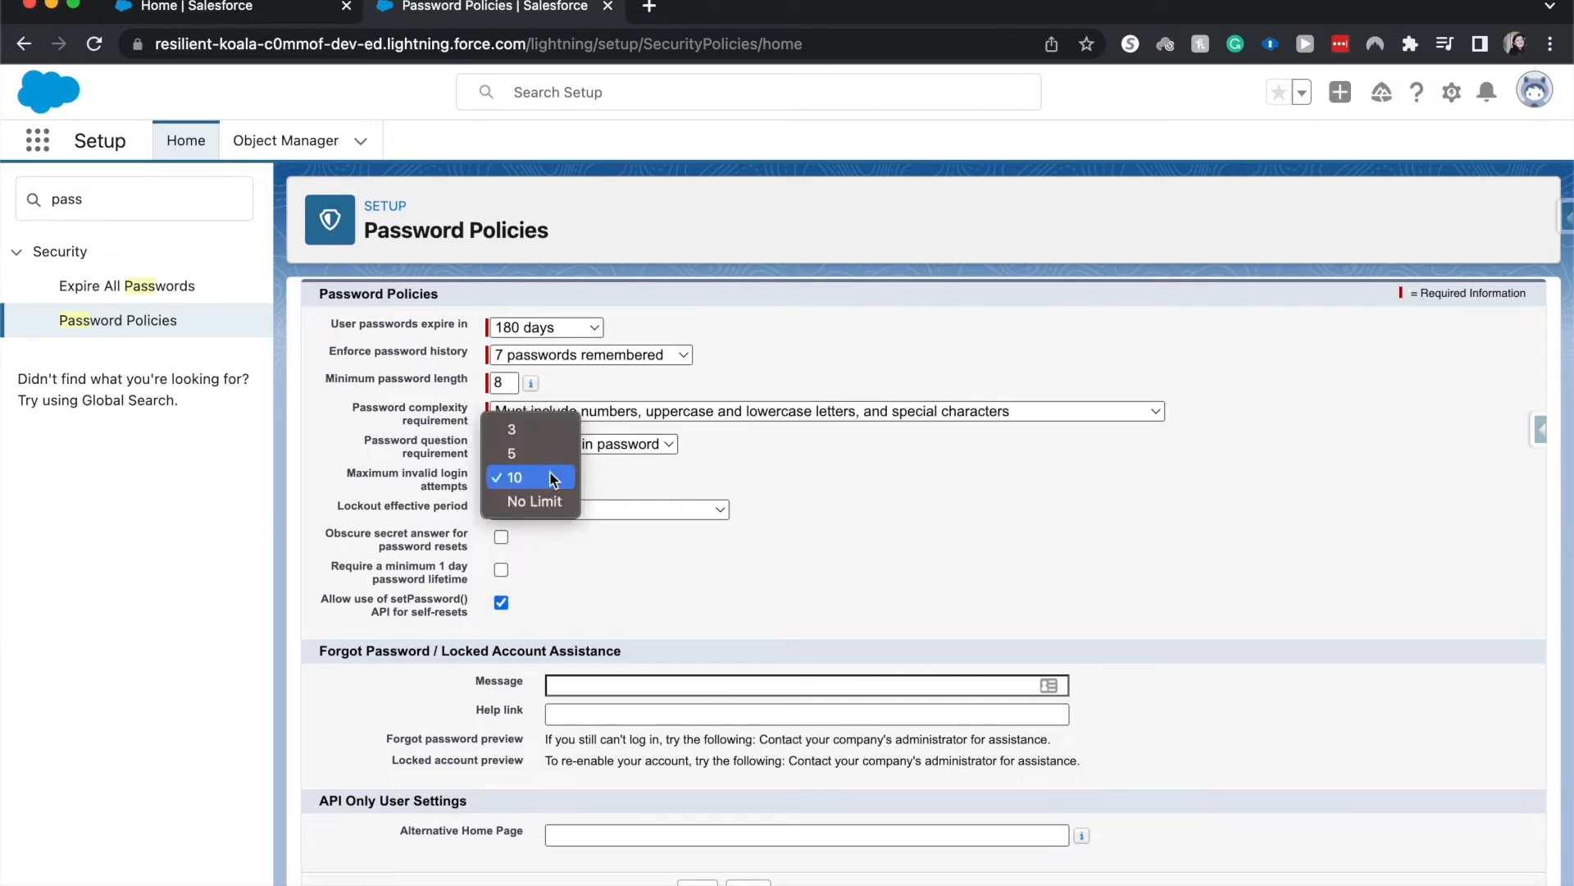
left_click(539, 454)
left_click(603, 512)
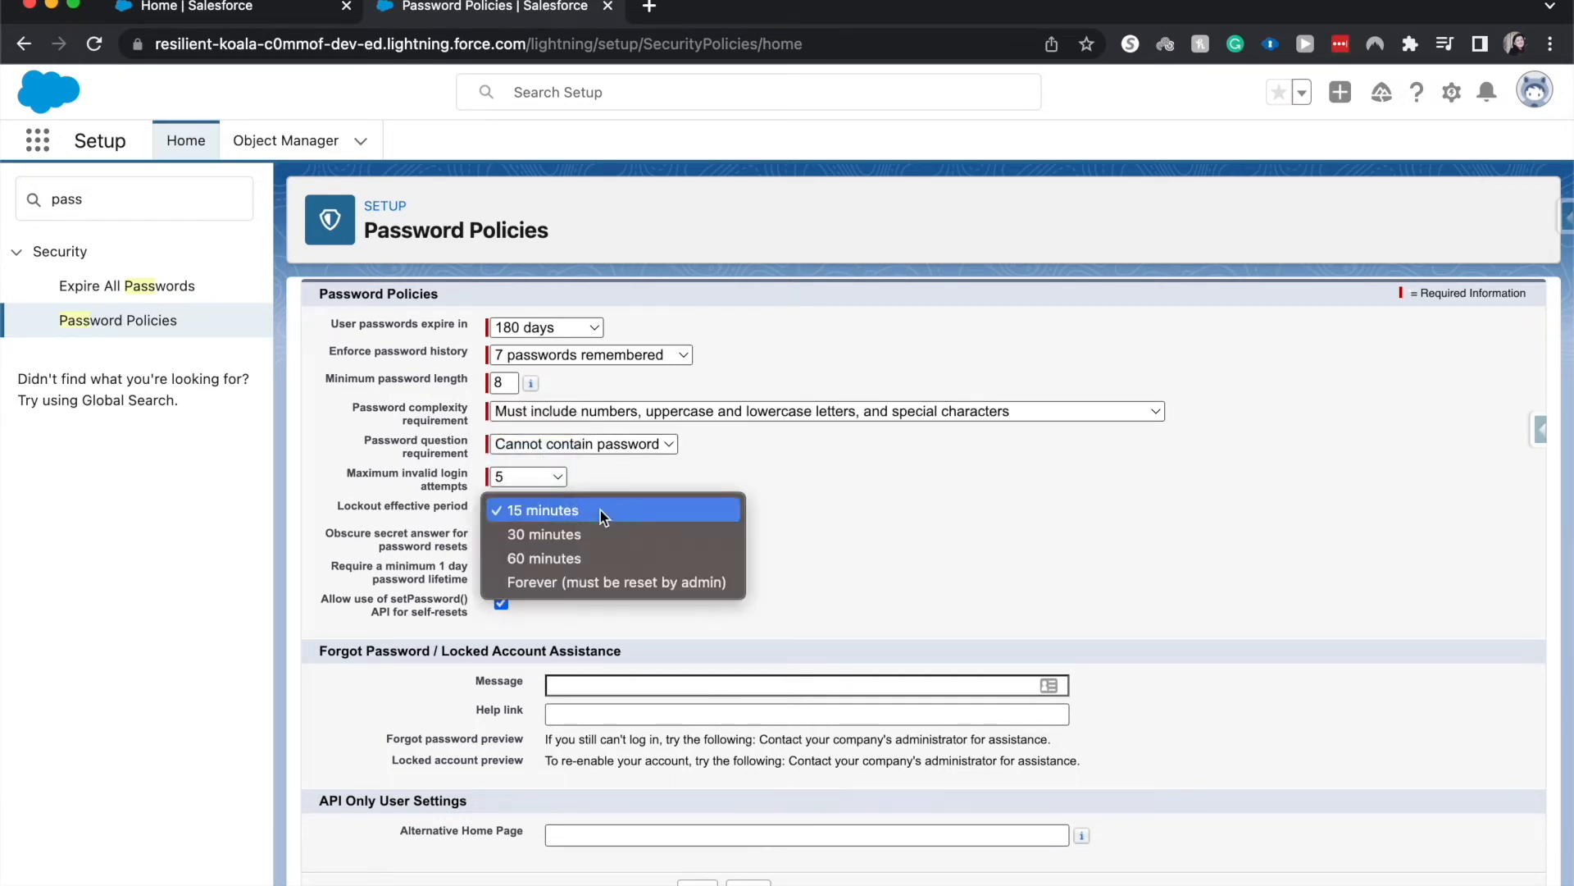
left_click(565, 583)
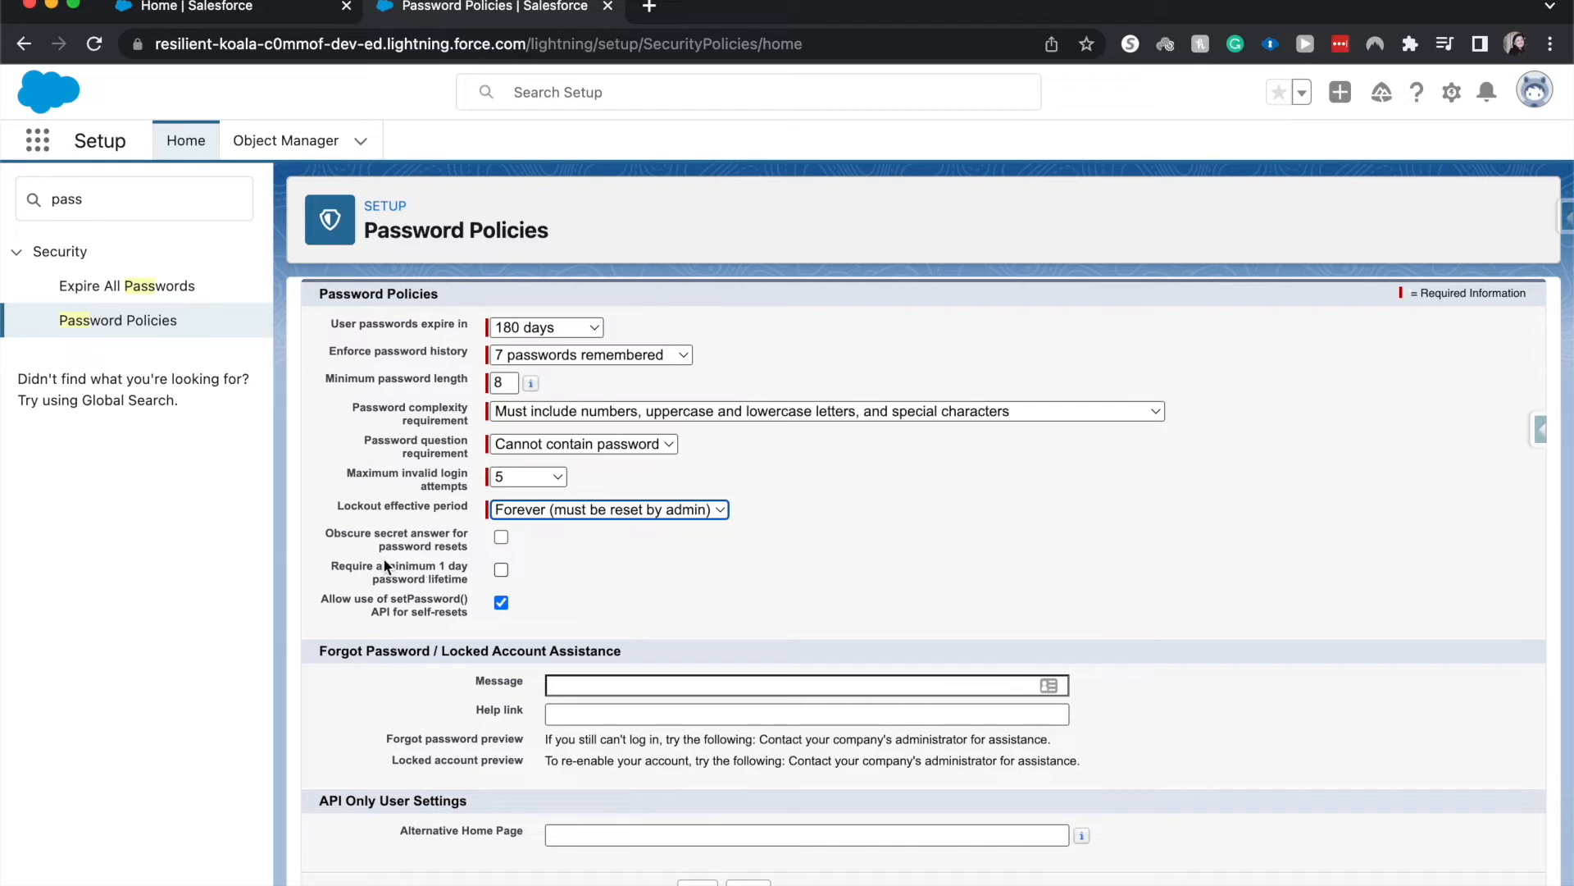
Review the remaining password lifetime, self-reset, help link and alternative home page options, and save the password policies
left_click_drag(339, 564, 505, 574)
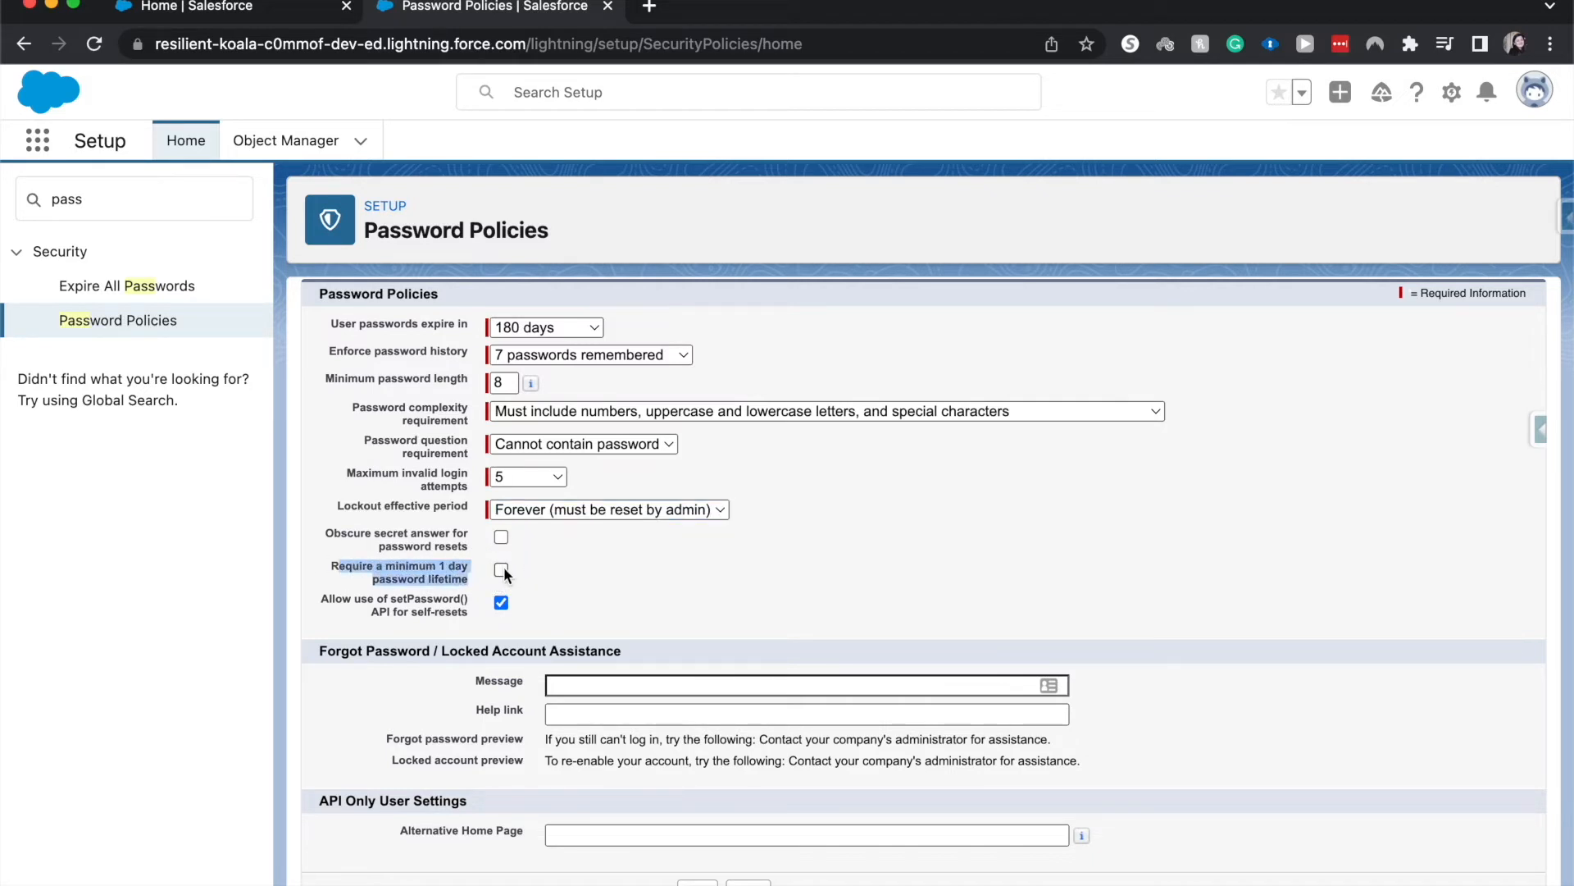
left_click(656, 608)
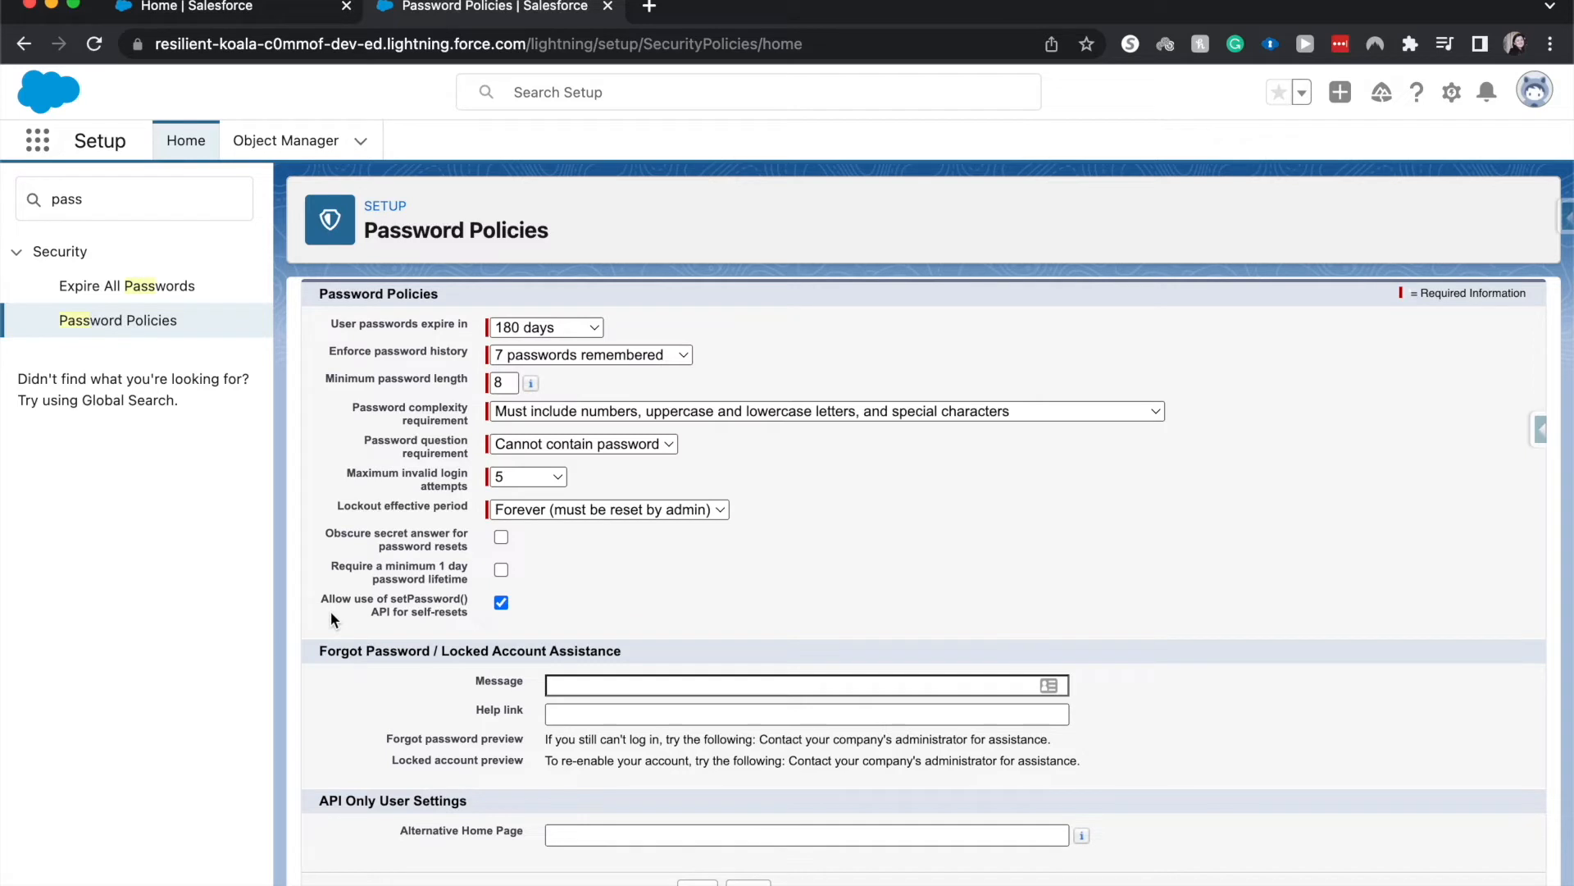
left_click_drag(351, 614, 484, 624)
left_click(484, 623)
left_click(612, 715)
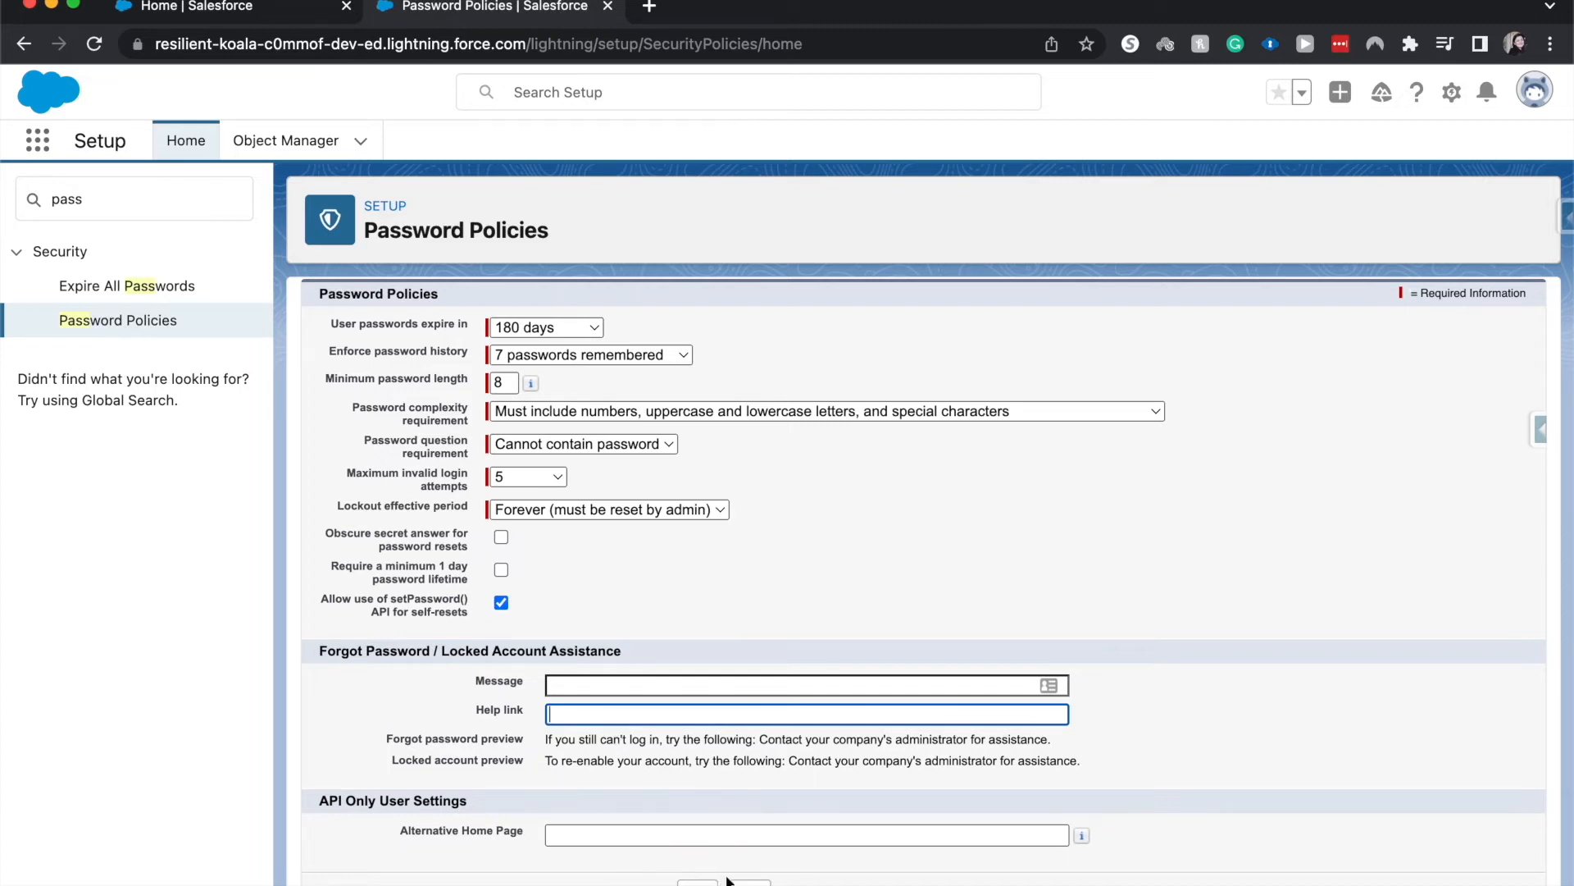
left_click(845, 840)
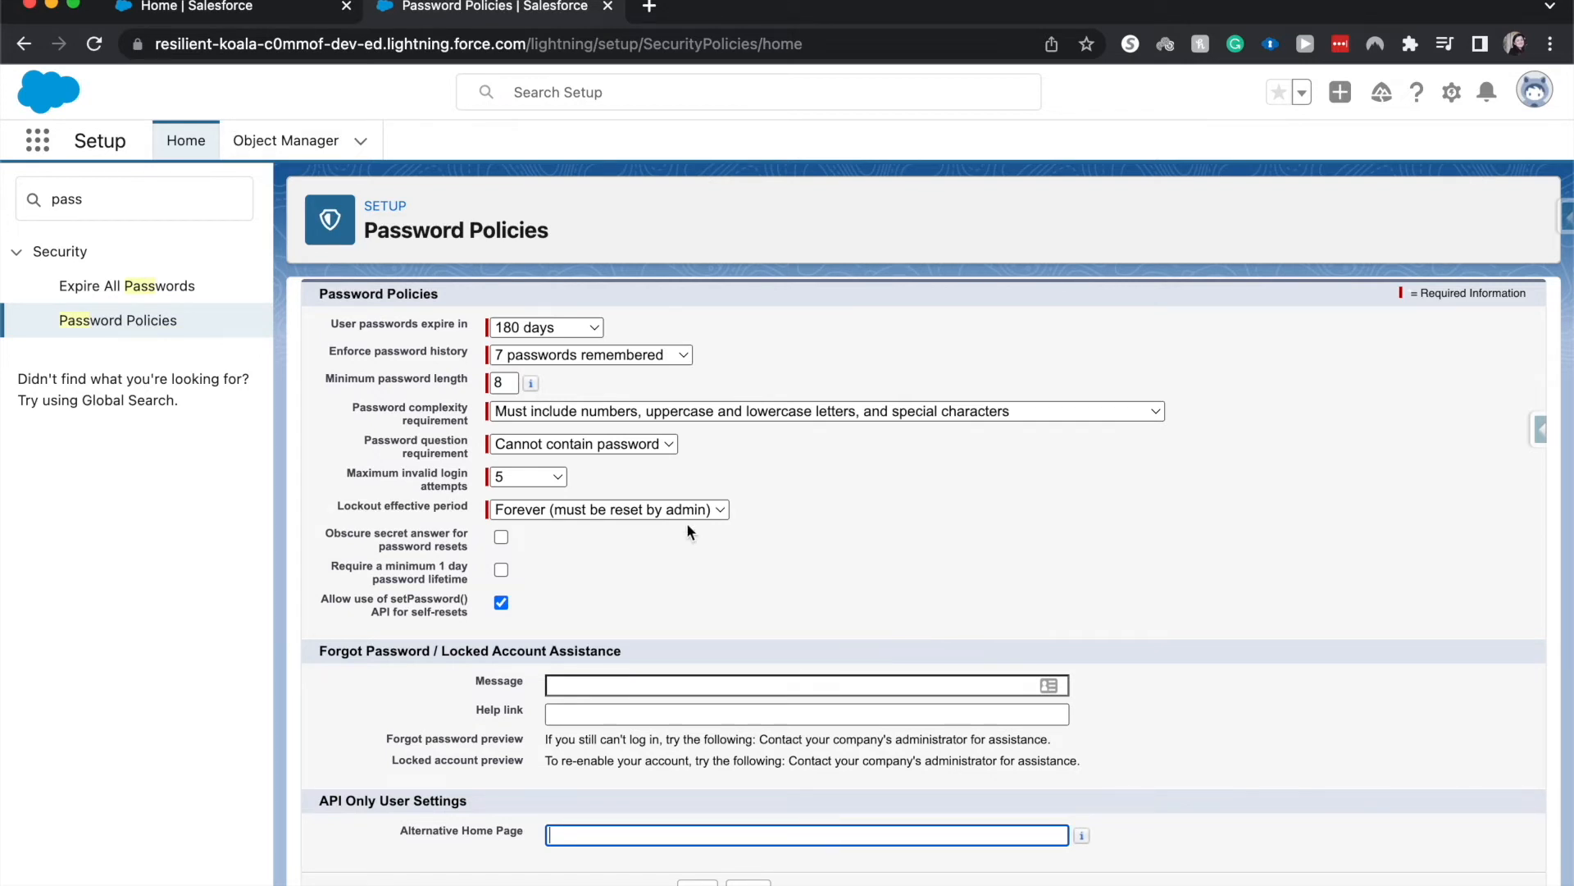
left_click(697, 883)
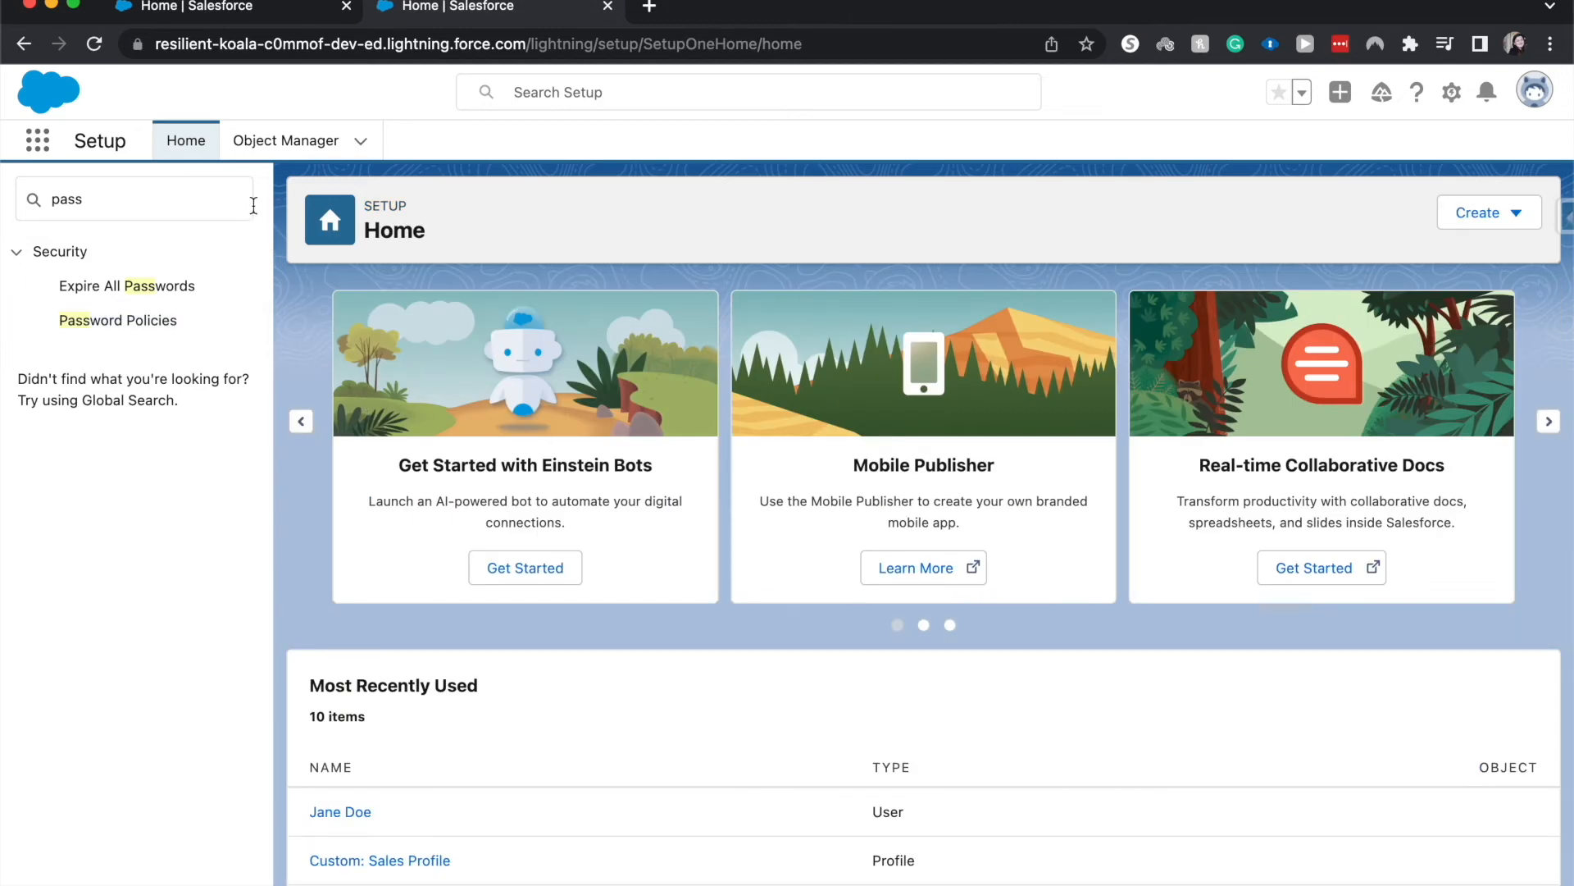
Search Setup for "profi", go to Profiles and open the Custom: Sales Profile
double_click(155, 209)
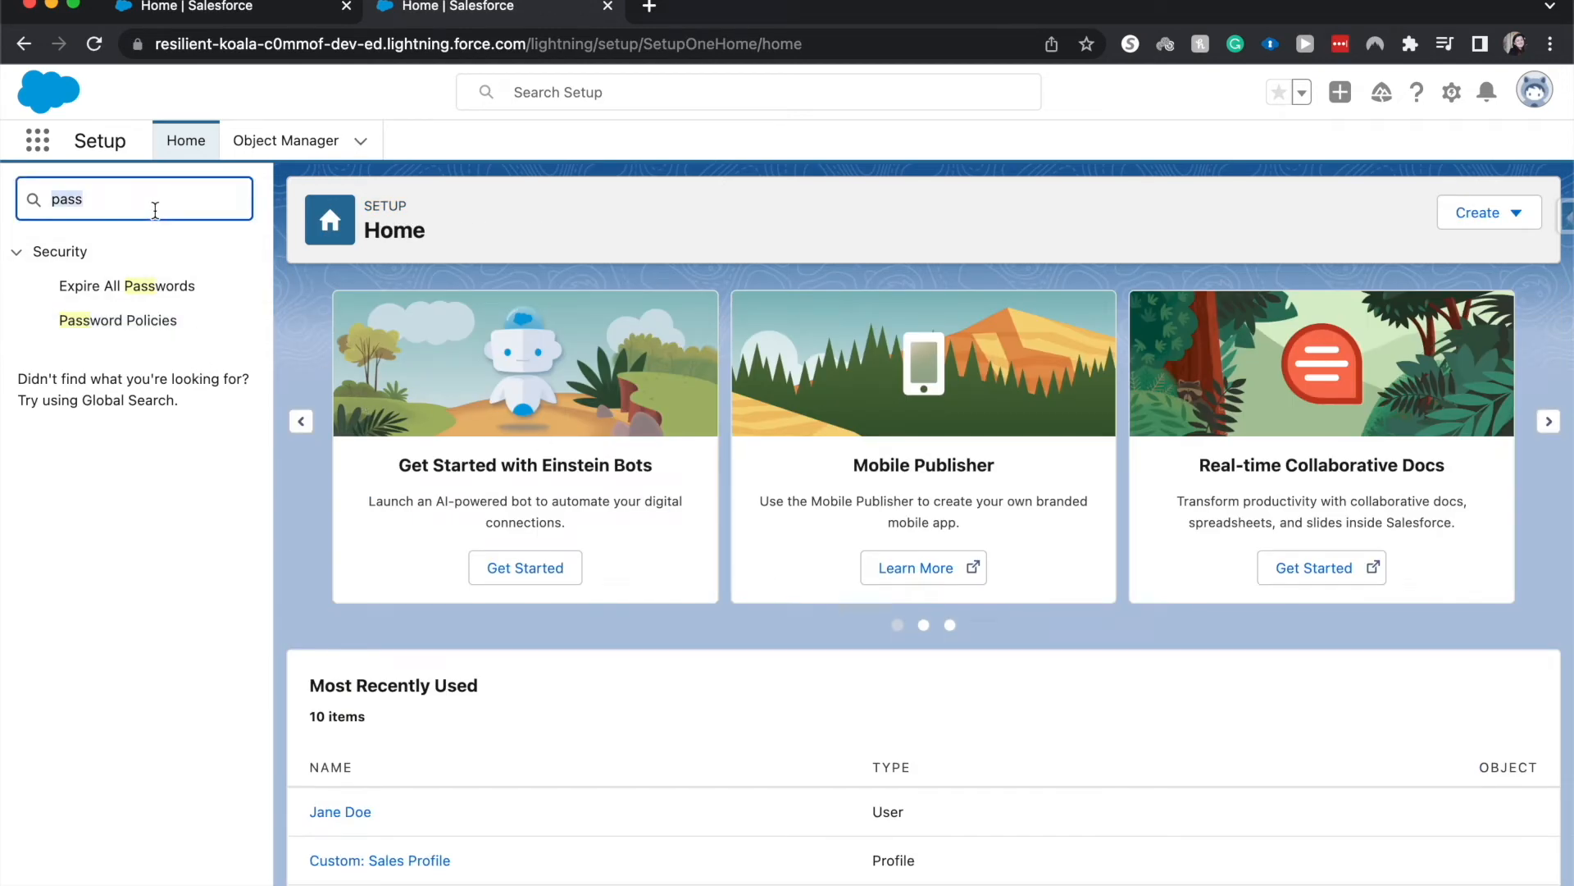
type("profi")
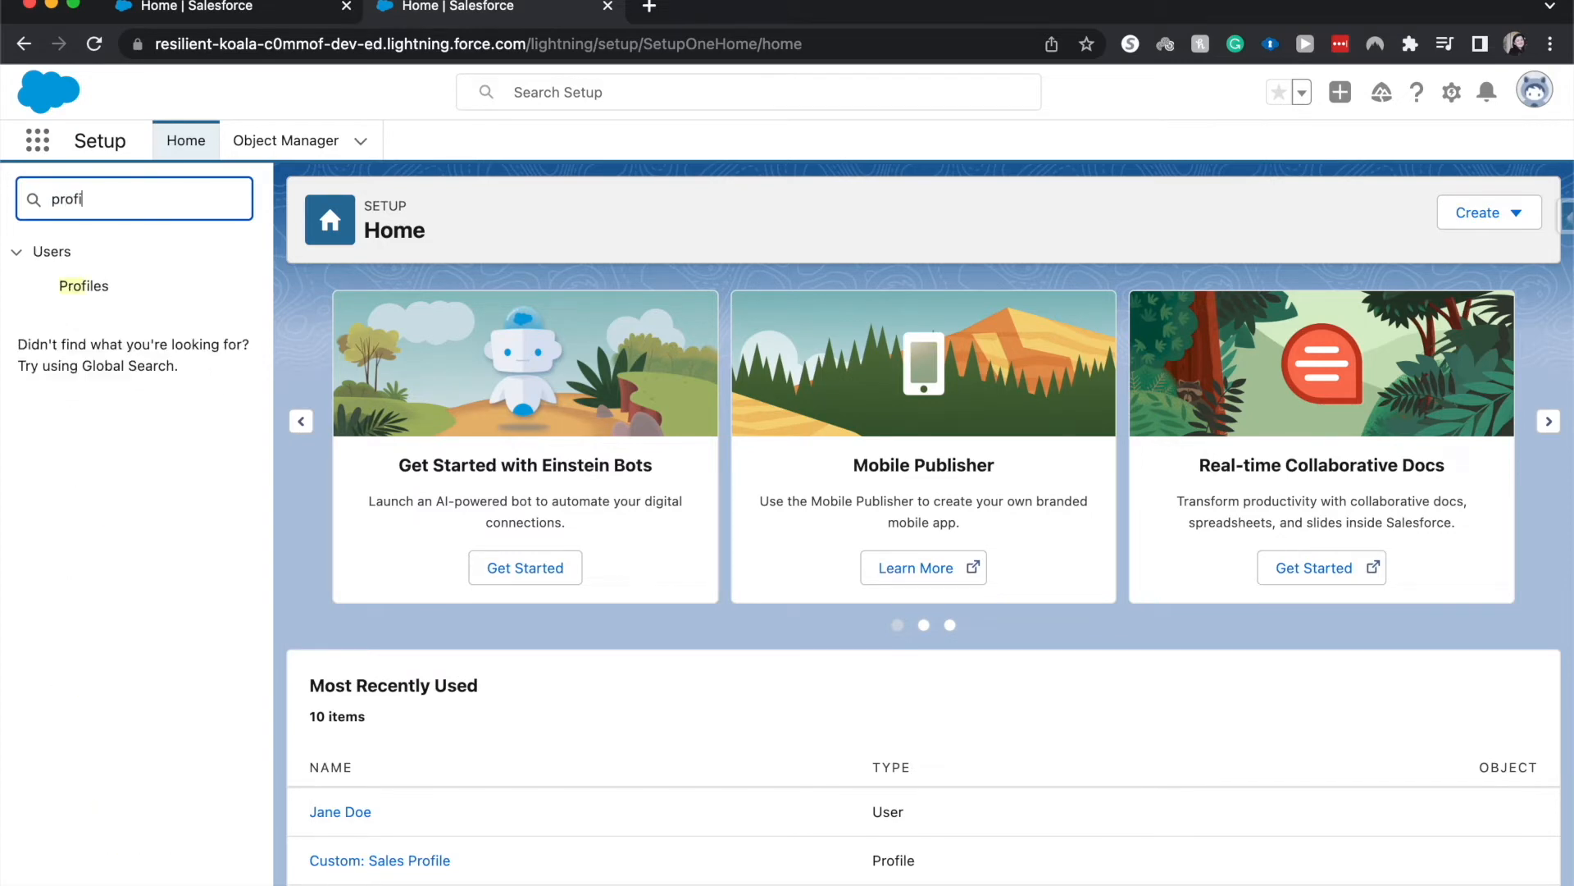
left_click(82, 287)
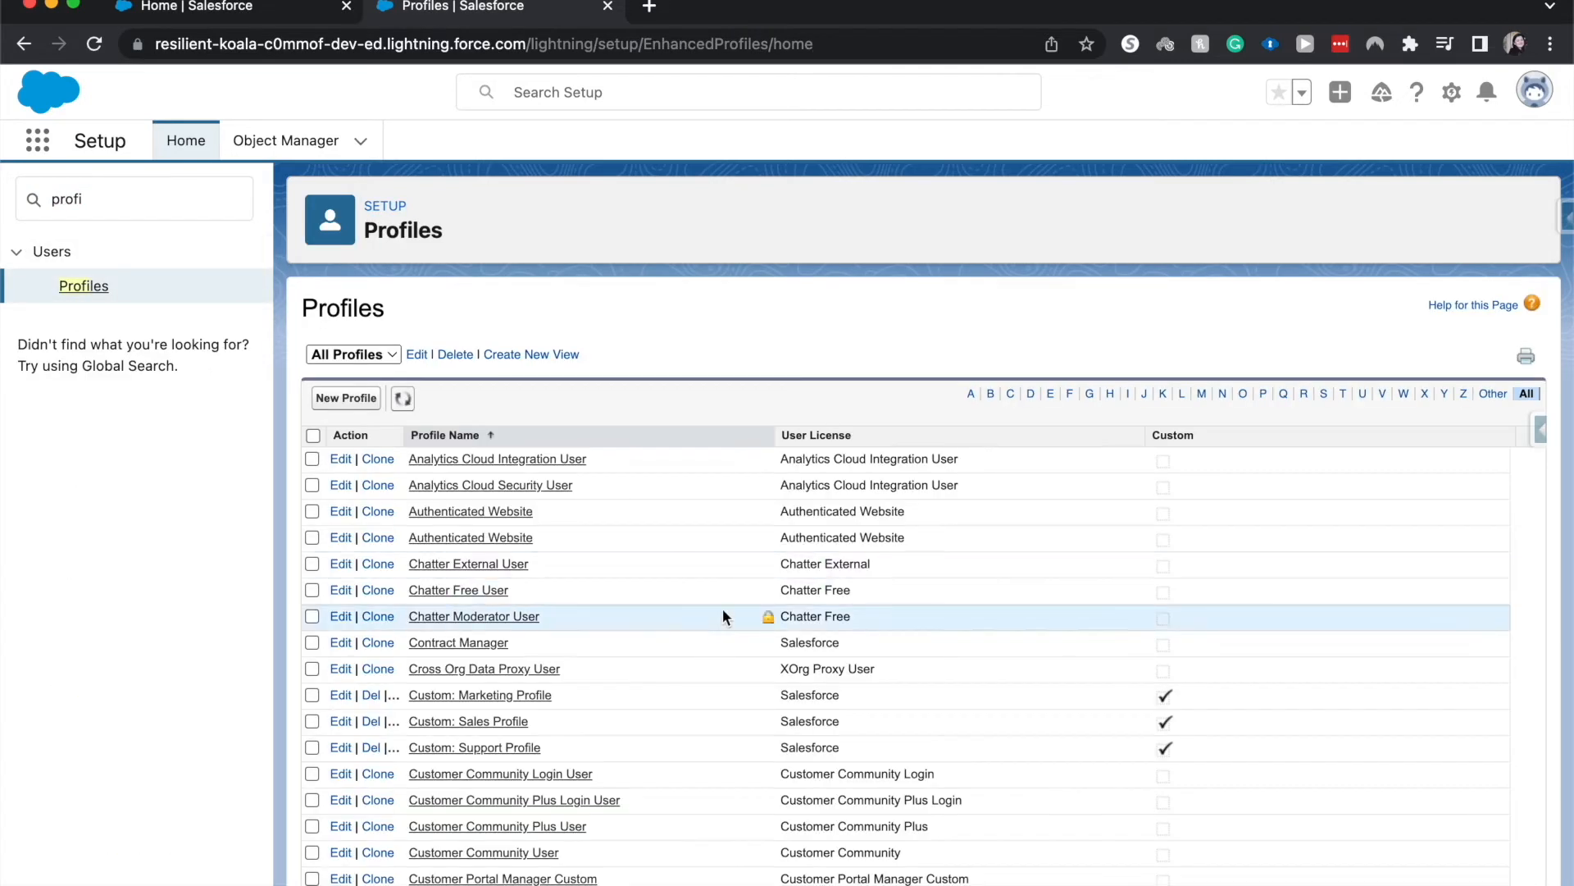
left_click(490, 721)
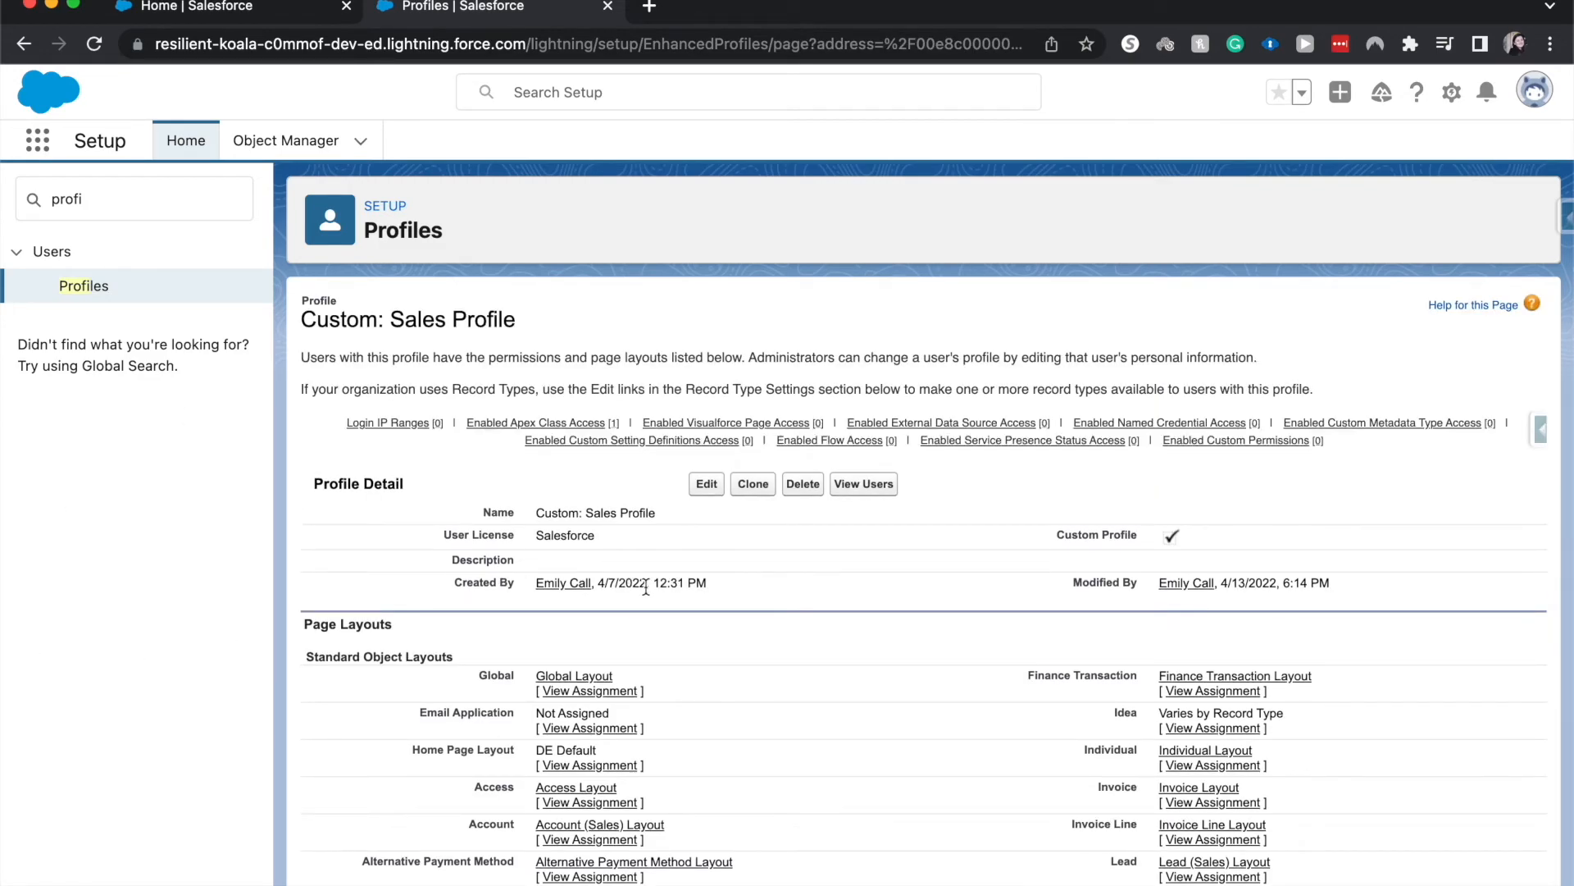
Examine the Password Policies section on the Custom: Sales Profile detail page
scroll(646, 586, "down", 7)
scroll(647, 586, "down", 20)
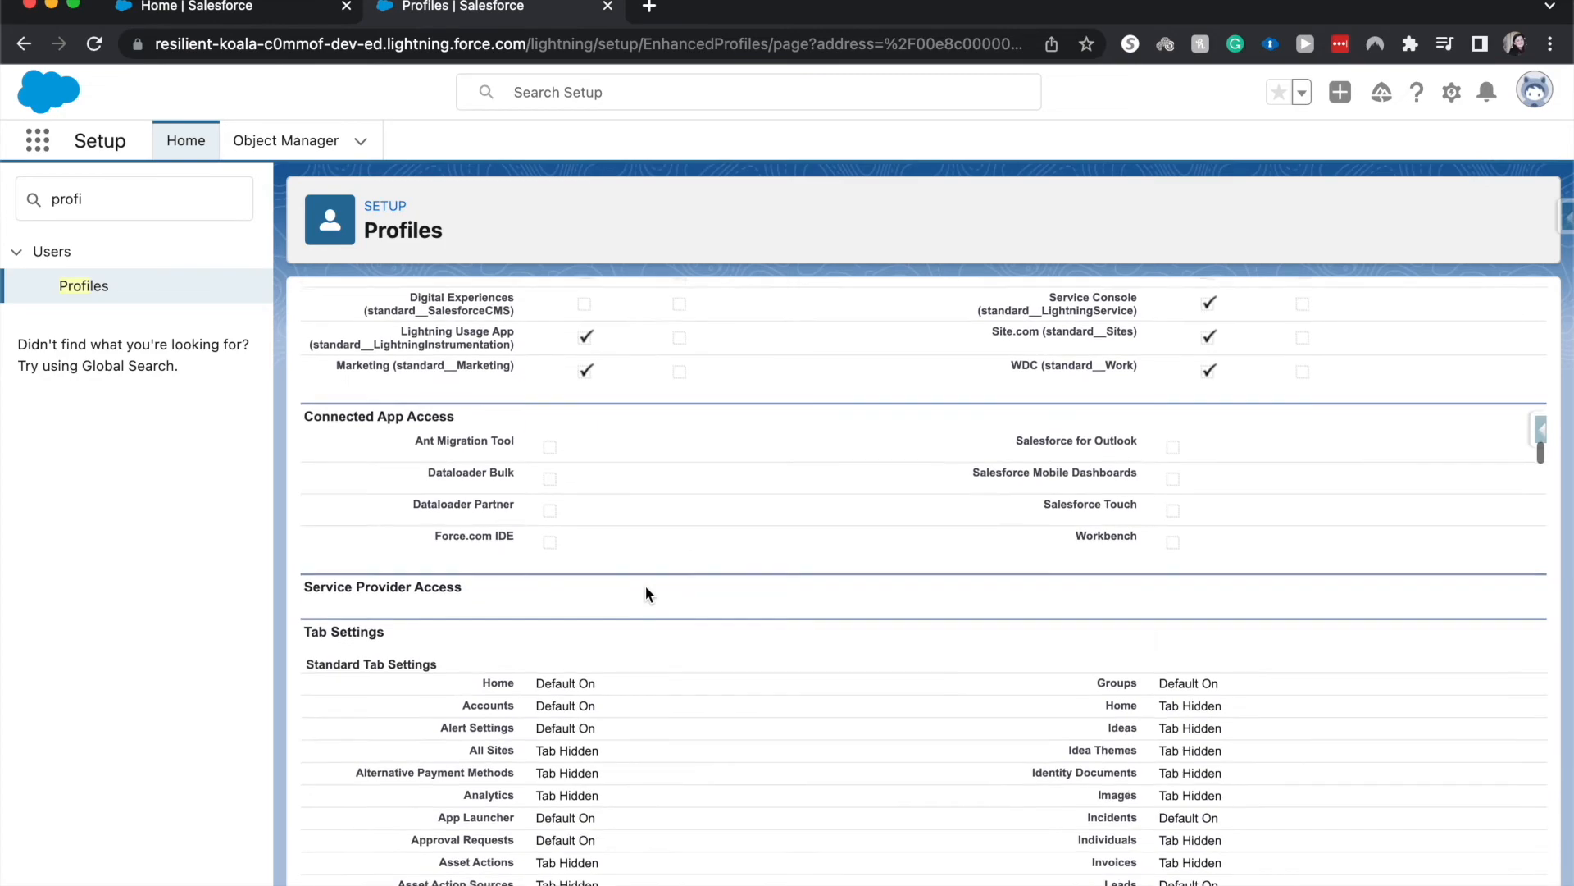
scroll(647, 589, "down", 20)
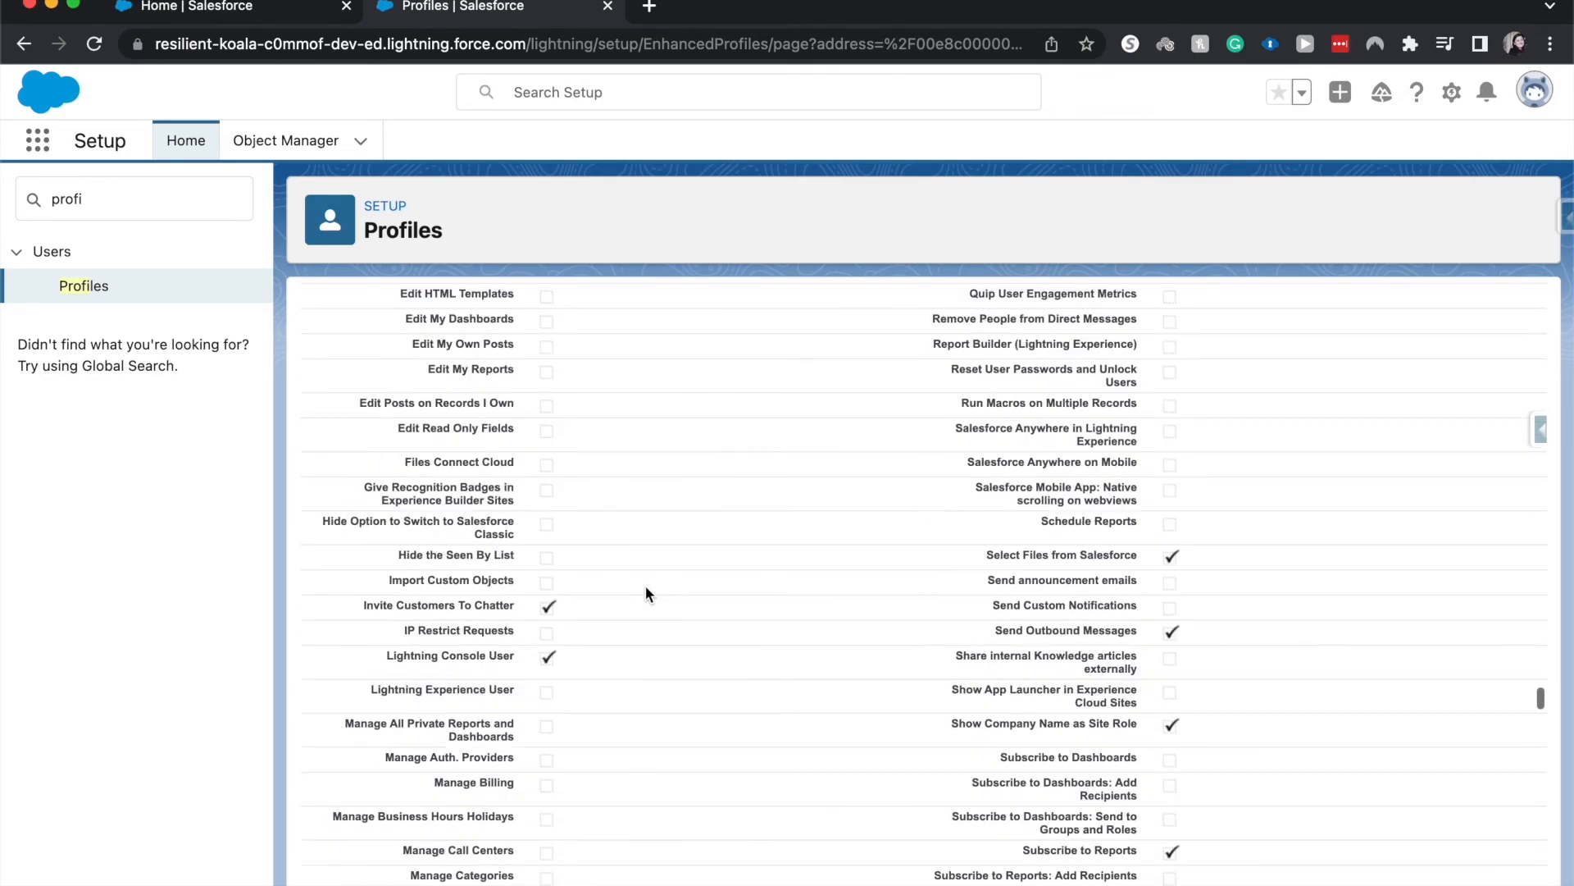
scroll(646, 594, "down", 20)
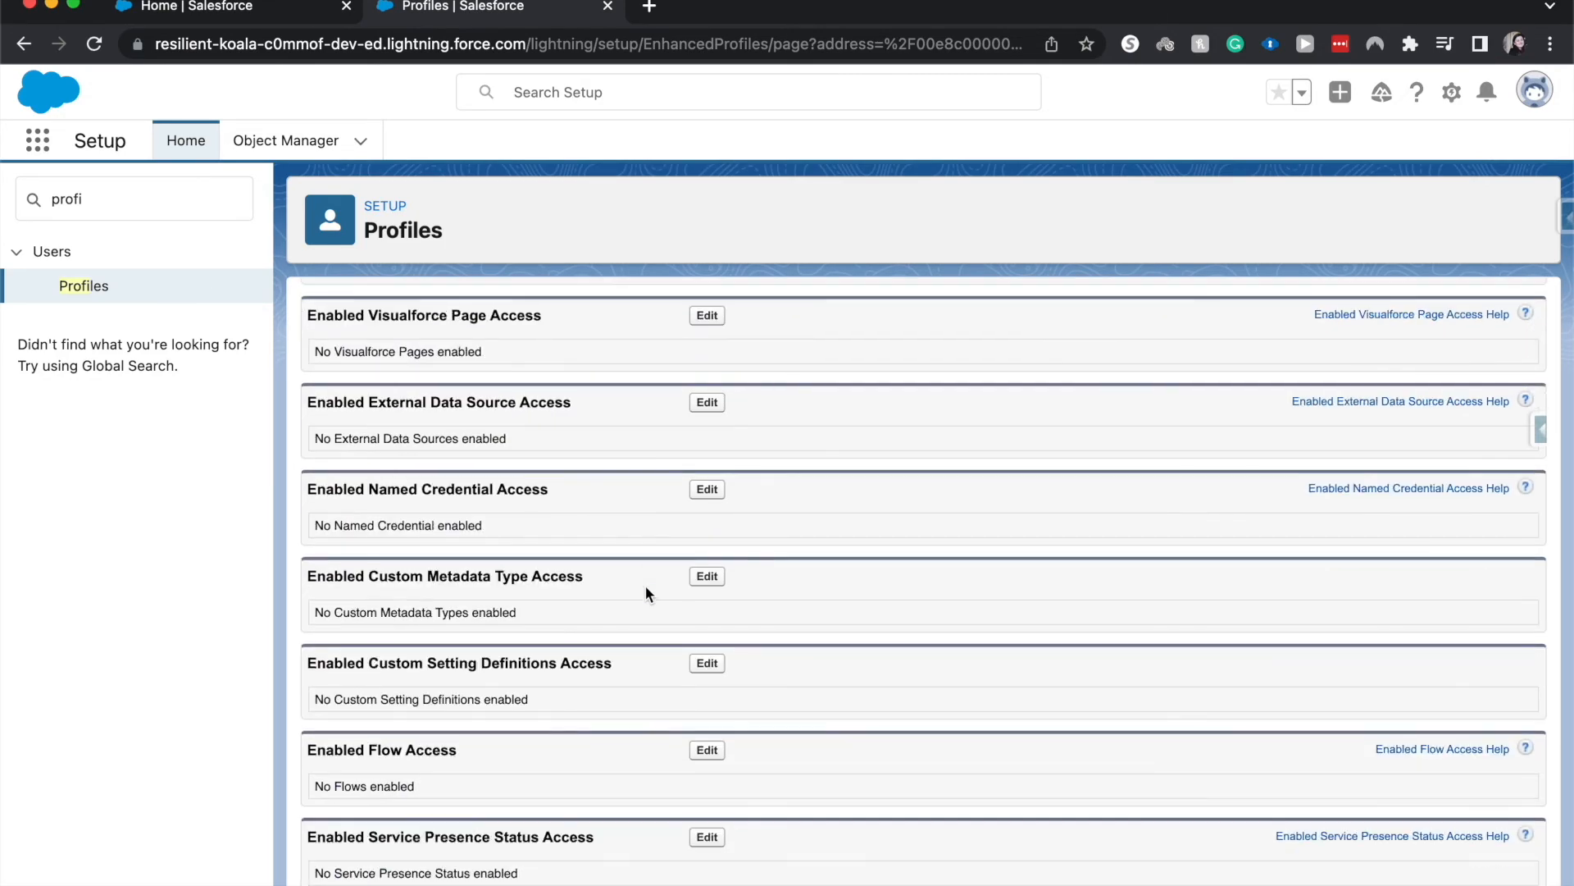
scroll(646, 585, "up", 12)
scroll(646, 586, "down", 3)
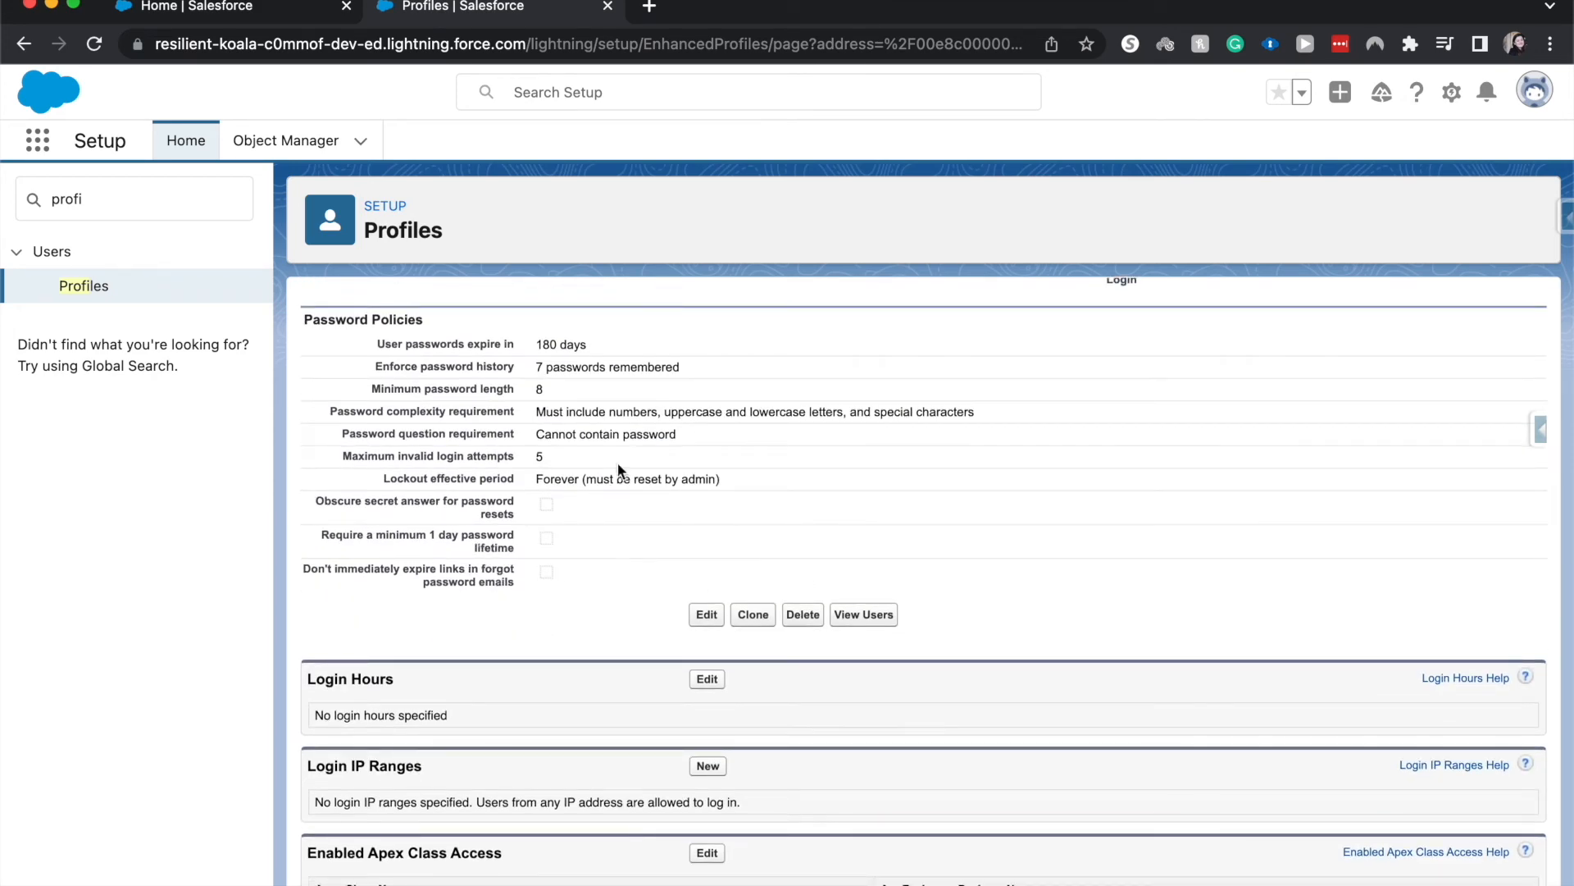
triple_click(445, 338)
left_click(727, 529)
Open the Custom: Sales Profile for editing and set its user passwords to expire in 90 days
left_click(707, 615)
scroll(715, 613, "down", 20)
scroll(716, 612, "down", 20)
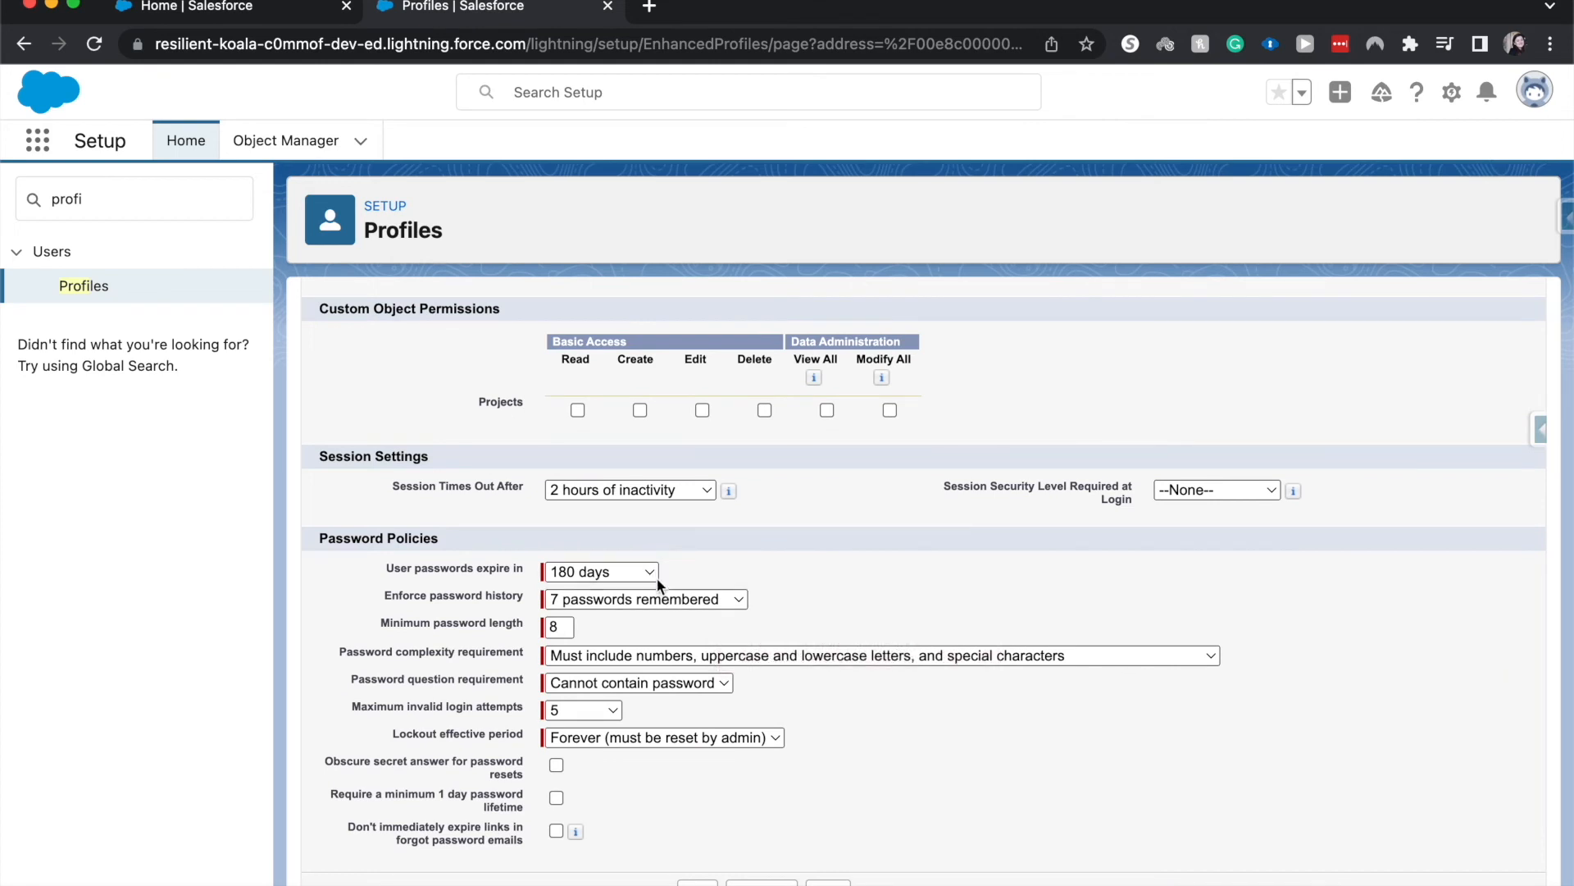
left_click(636, 573)
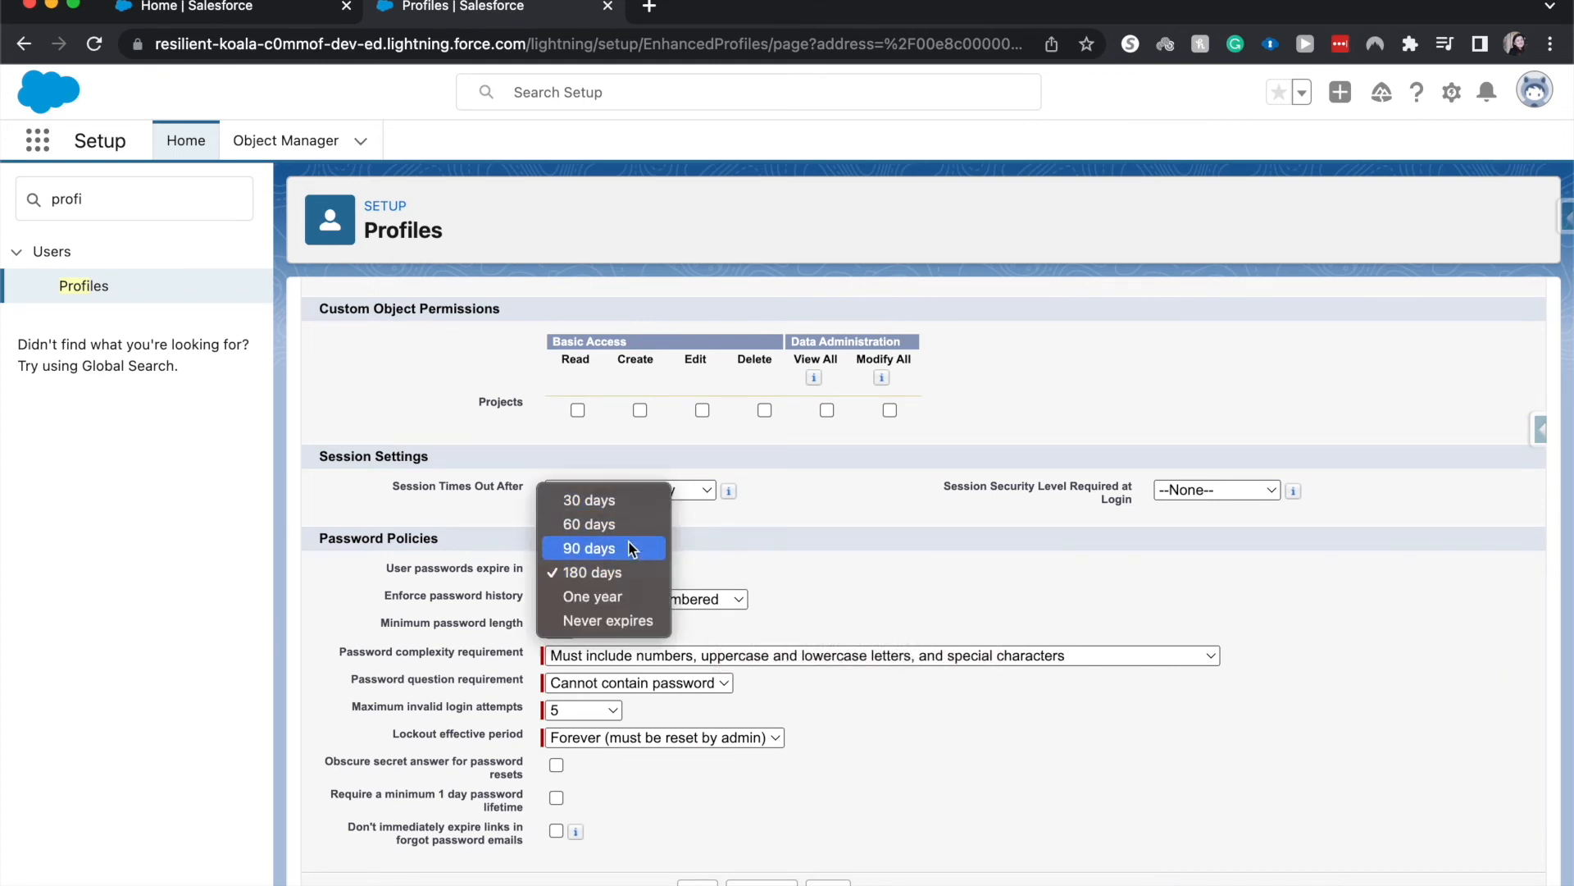
left_click(628, 549)
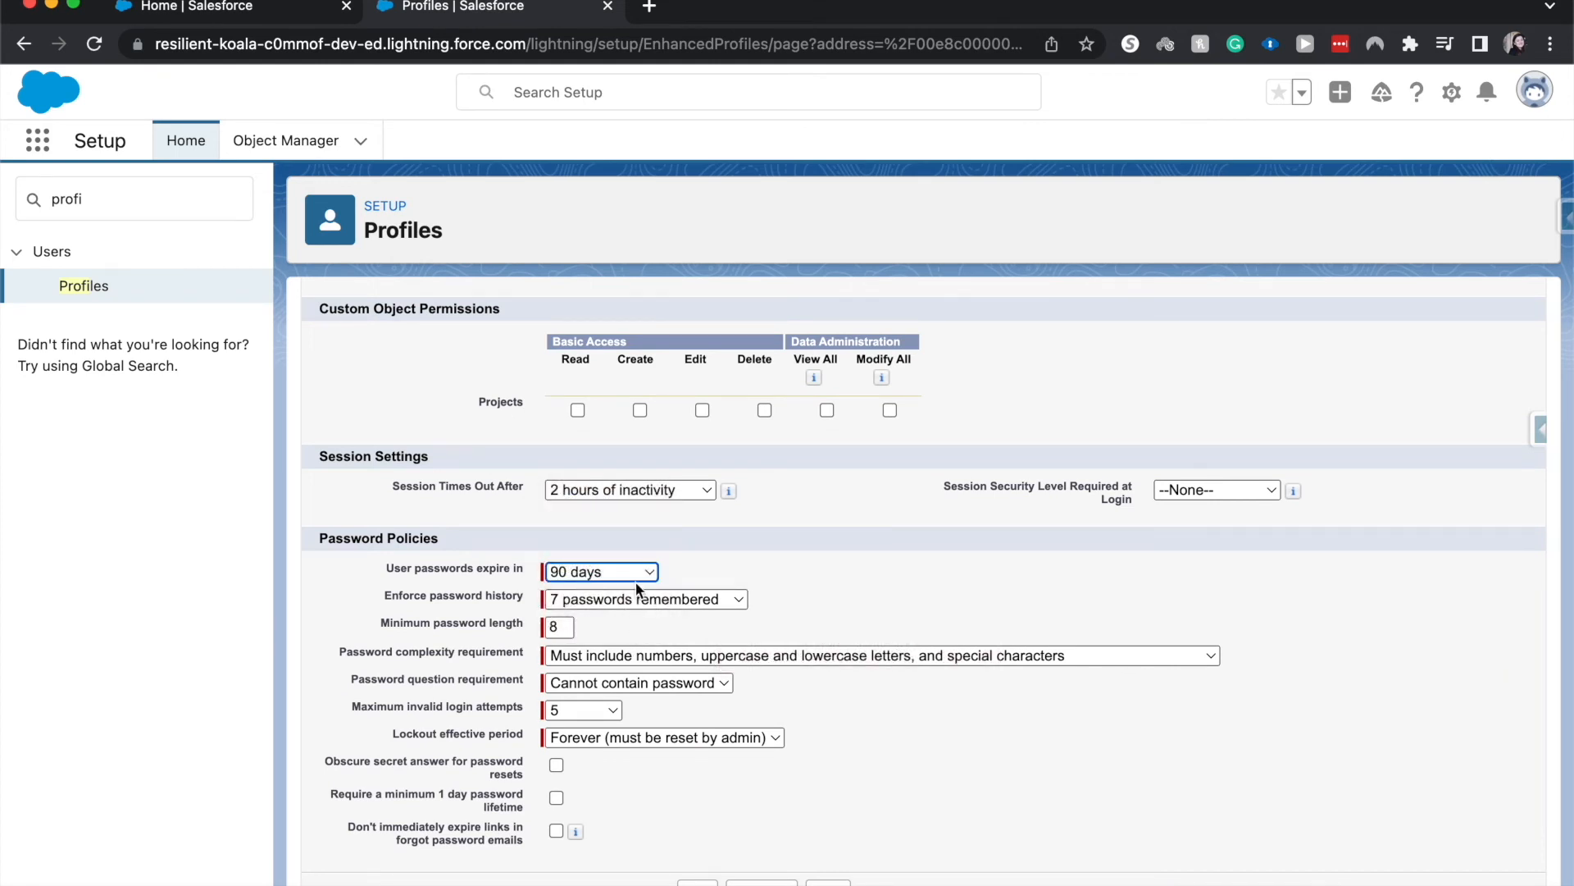
Set the profile's minimum password length to 10 and maximum invalid login attempts to 3, and save the profile
left_click(560, 625)
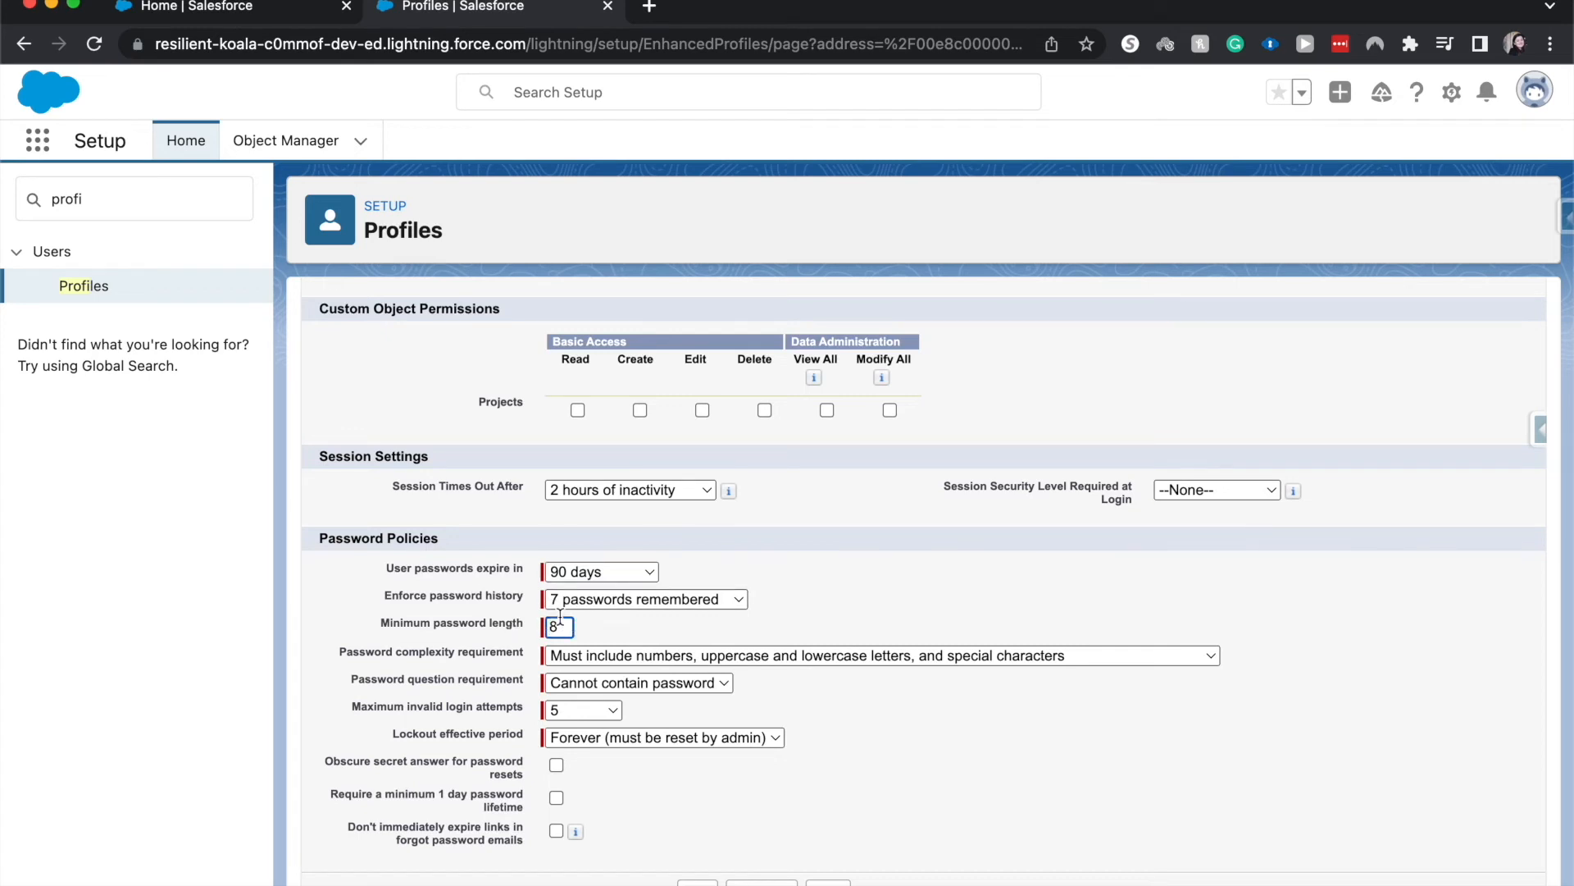
key("BackSpace")
type("10")
left_click(1115, 736)
left_click(603, 709)
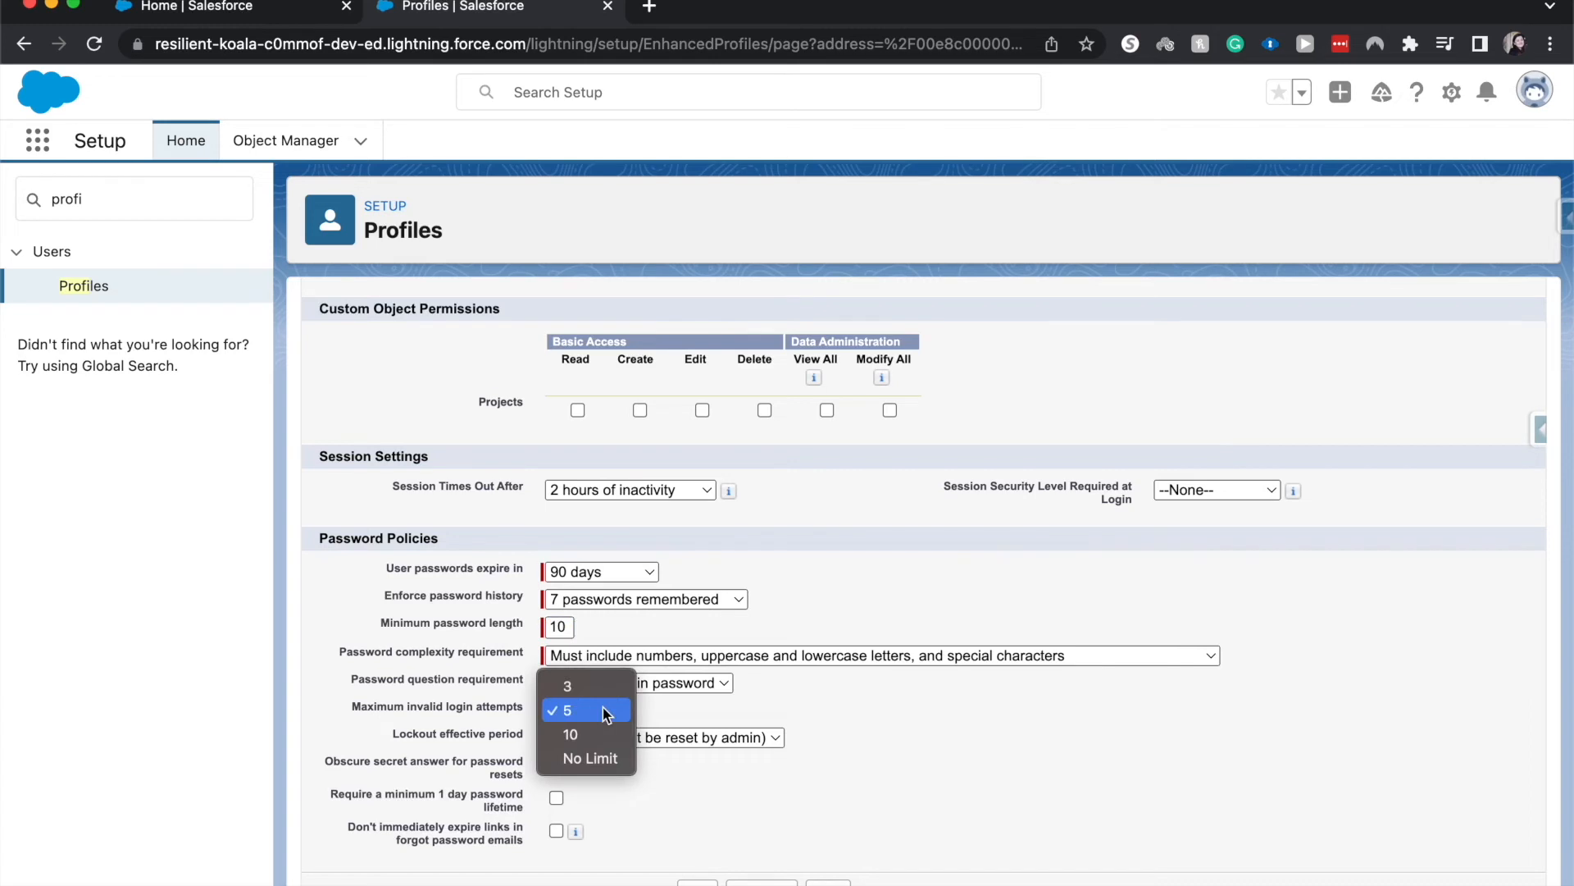
left_click(594, 693)
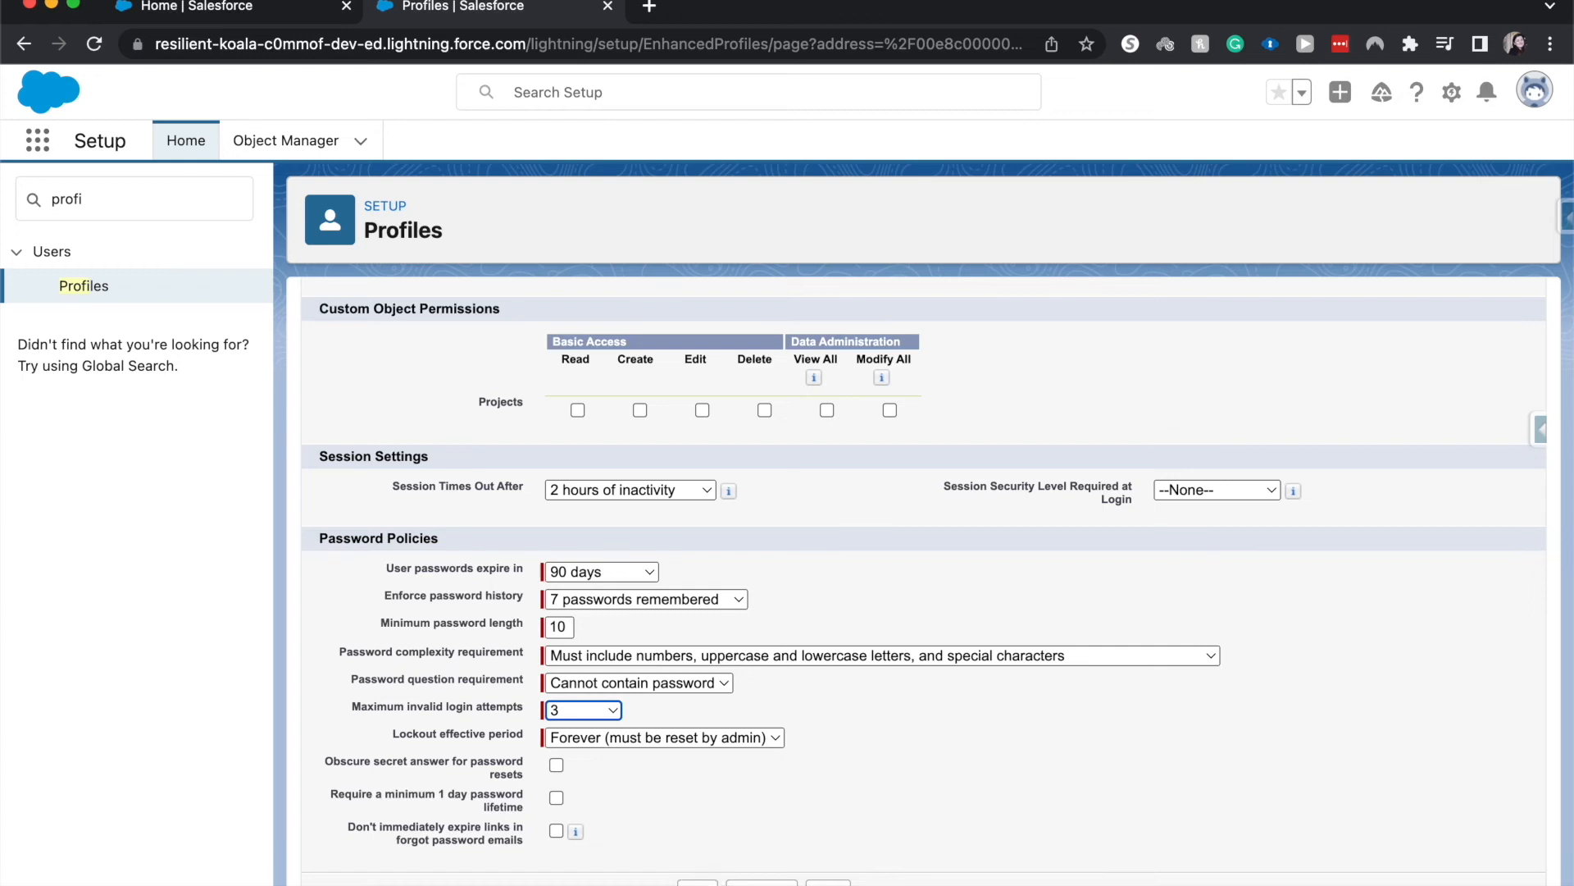
left_click(698, 883)
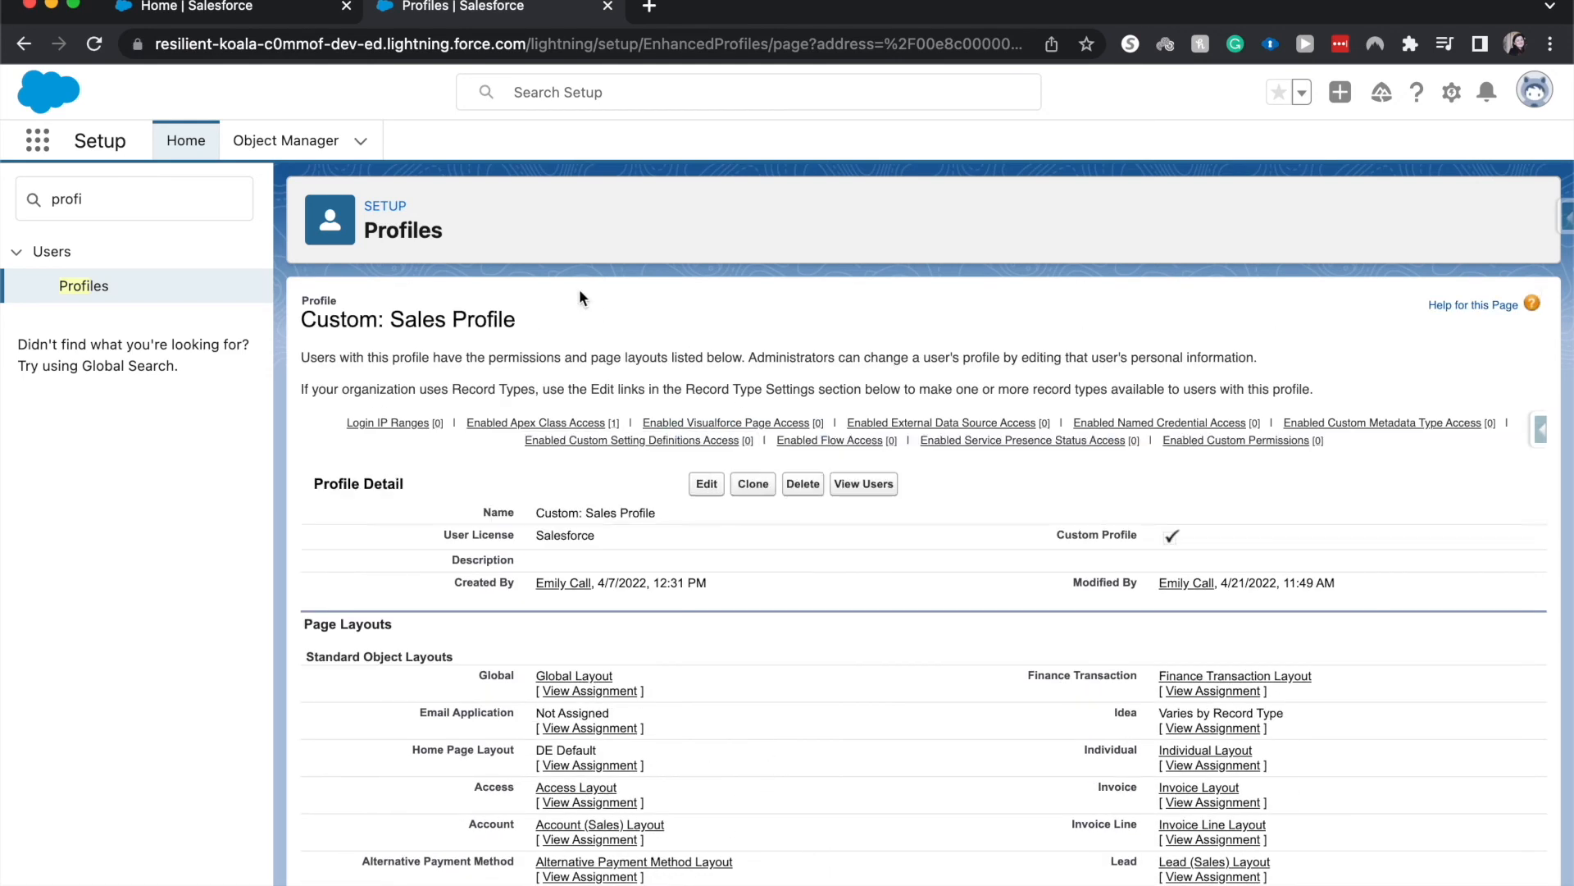
Review the saved Password Policies section on the Custom: Sales Profile detail page
scroll(385, 601, "down", 20)
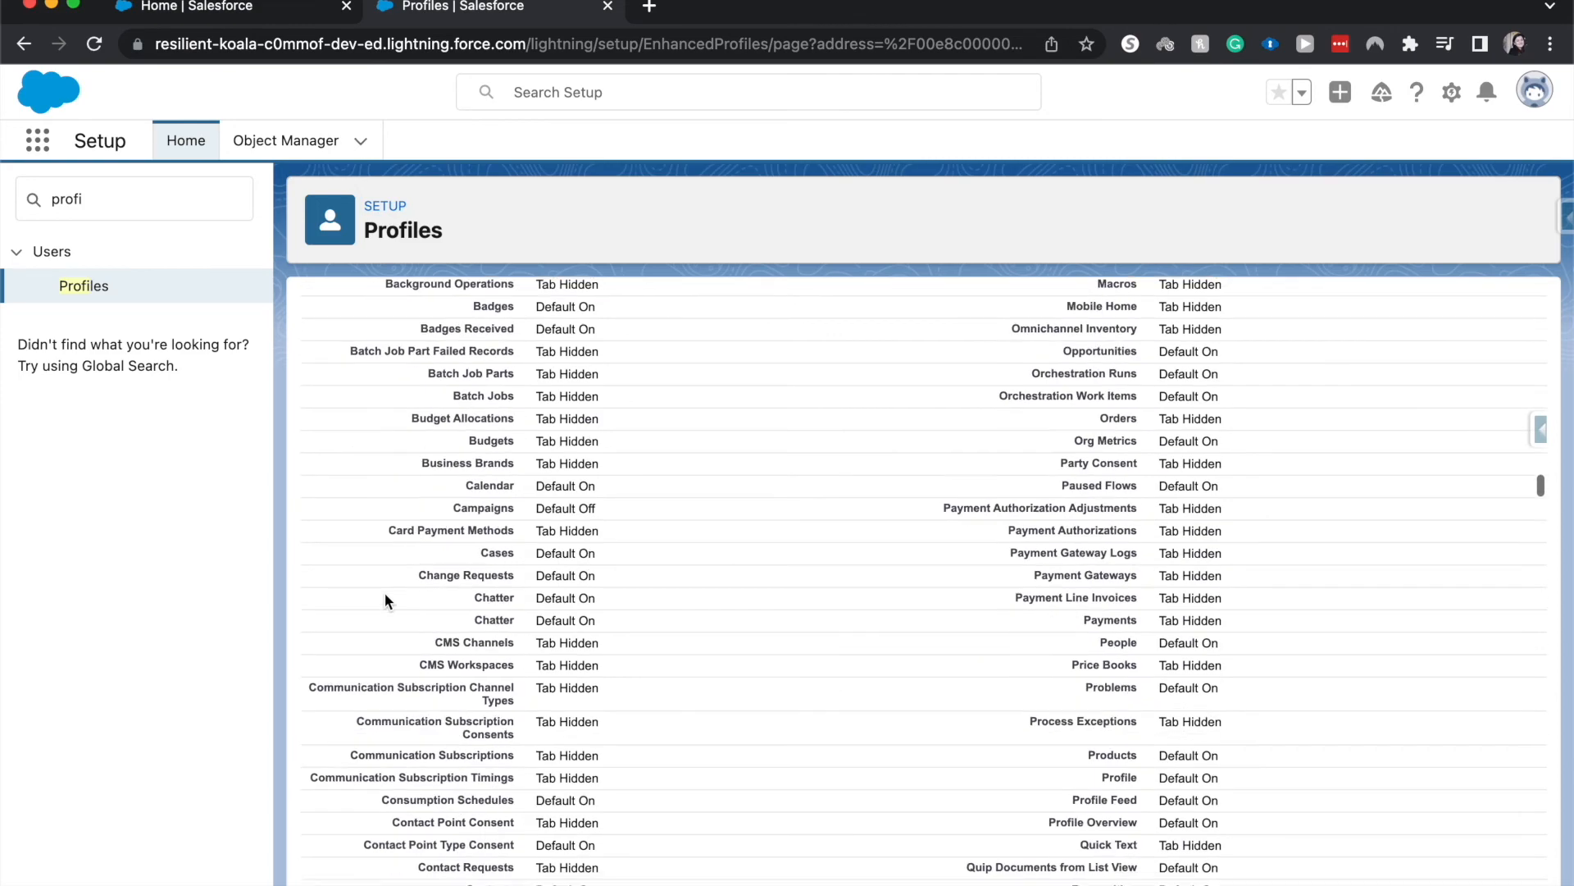
scroll(385, 601, "down", 10)
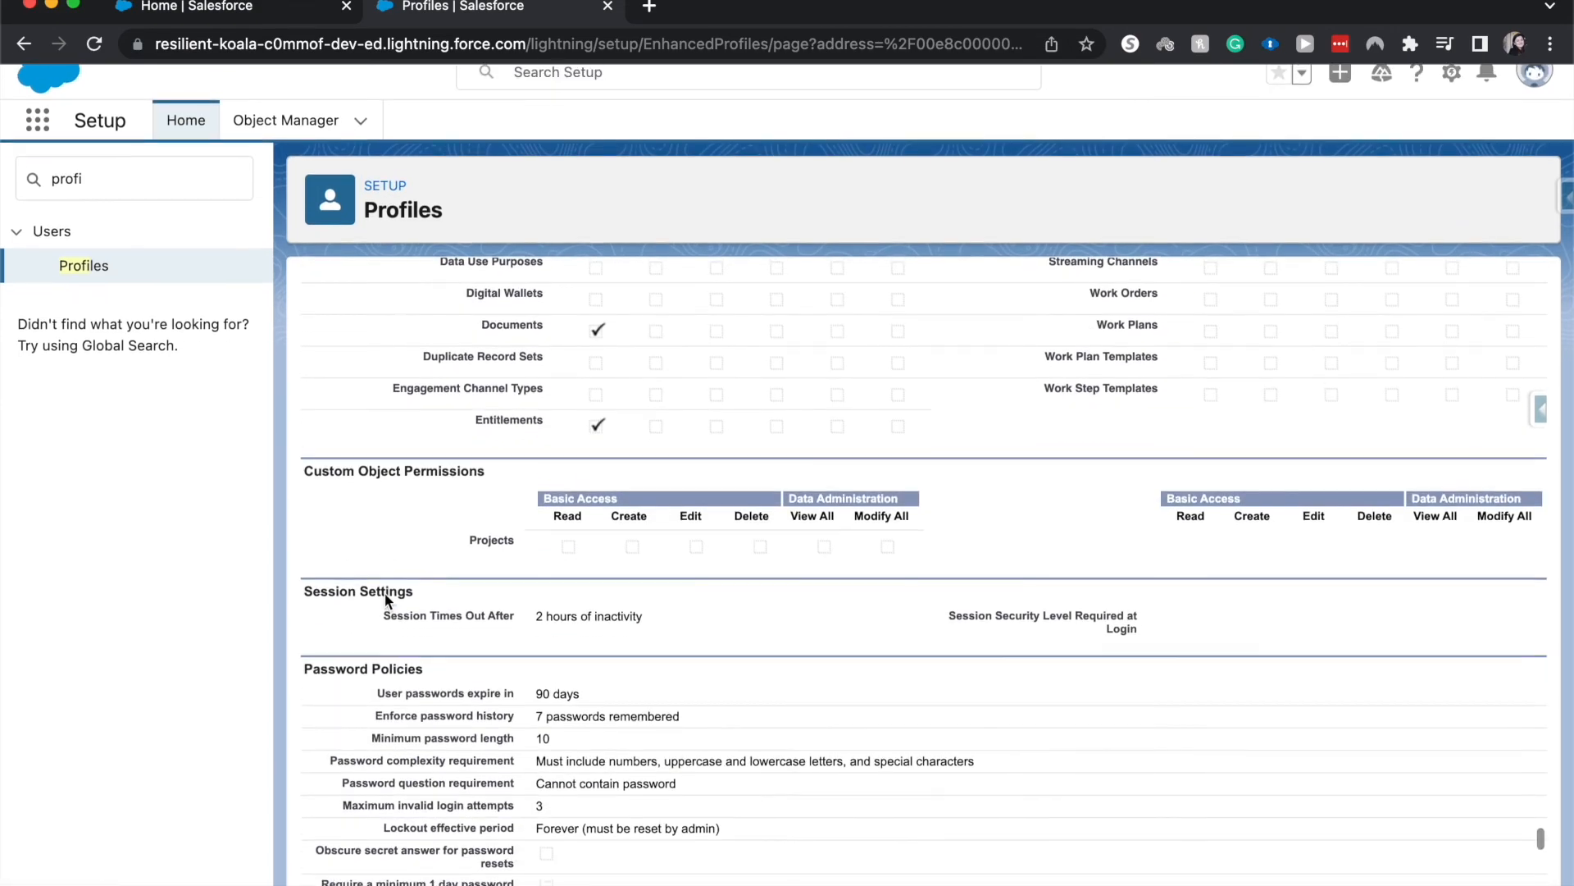
scroll(682, 727, "down", 3)
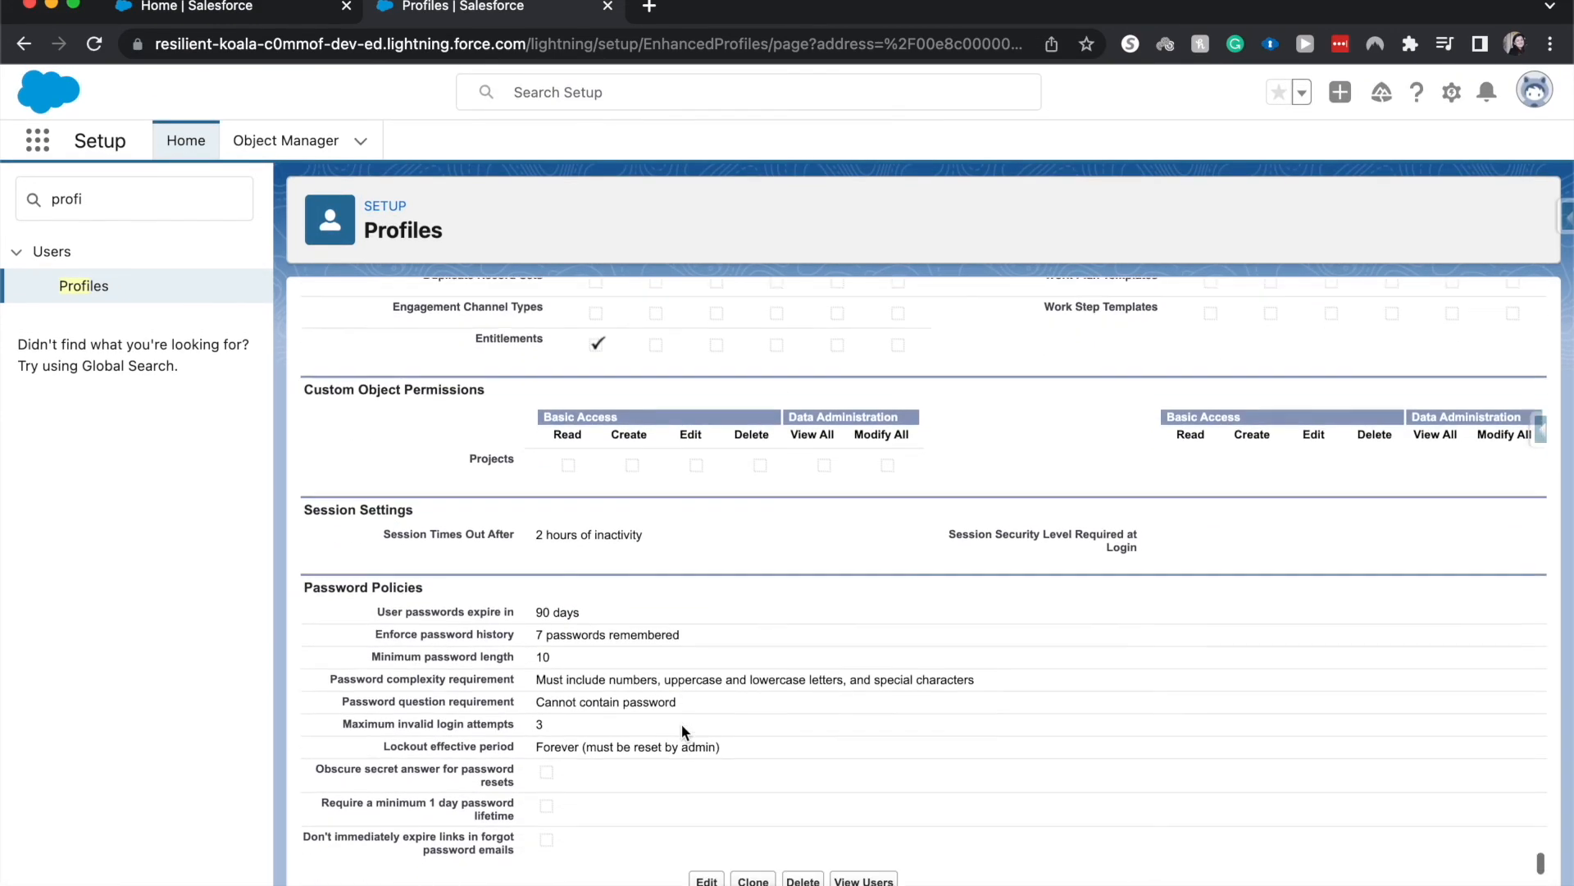